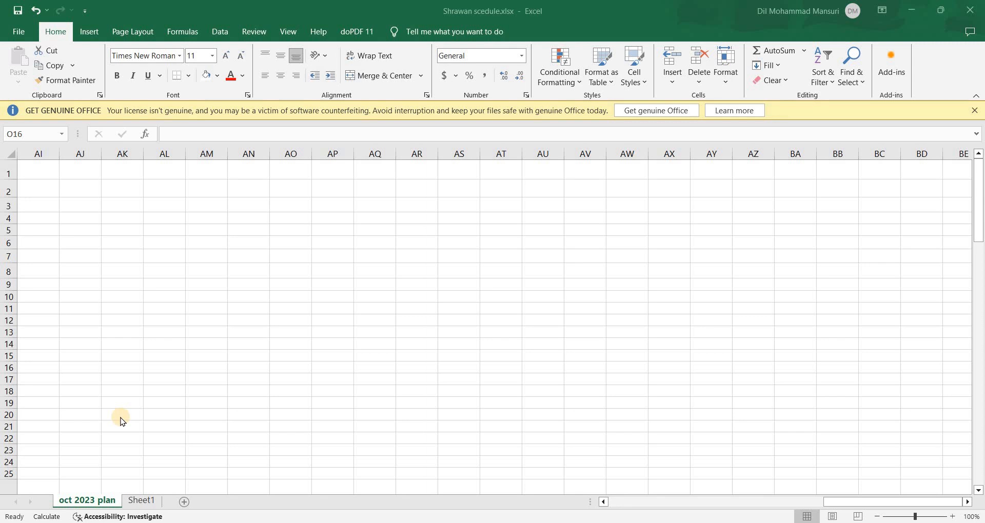
Review the monthly work schedule on the oct 2023 plan sheet, from the title block through the lower task sections.
click(139, 502)
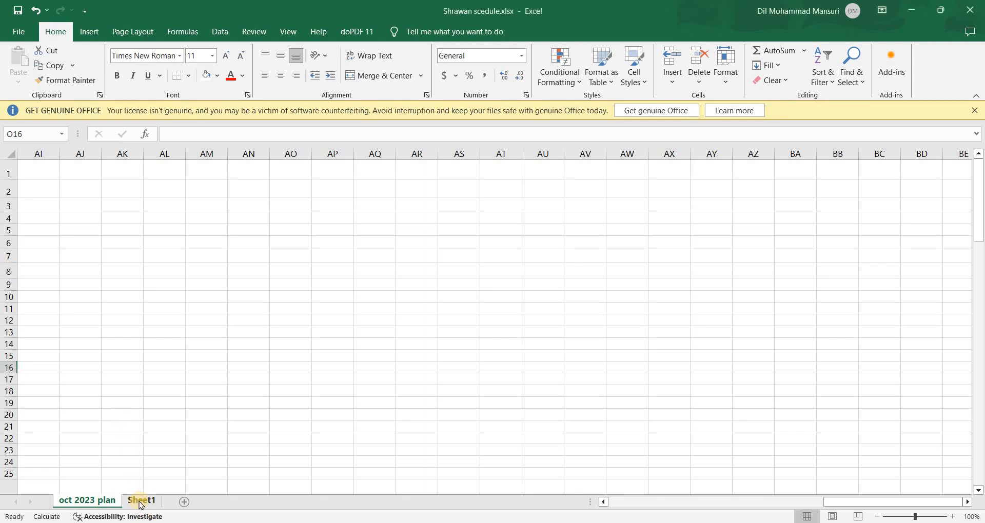
click(139, 502)
click(82, 501)
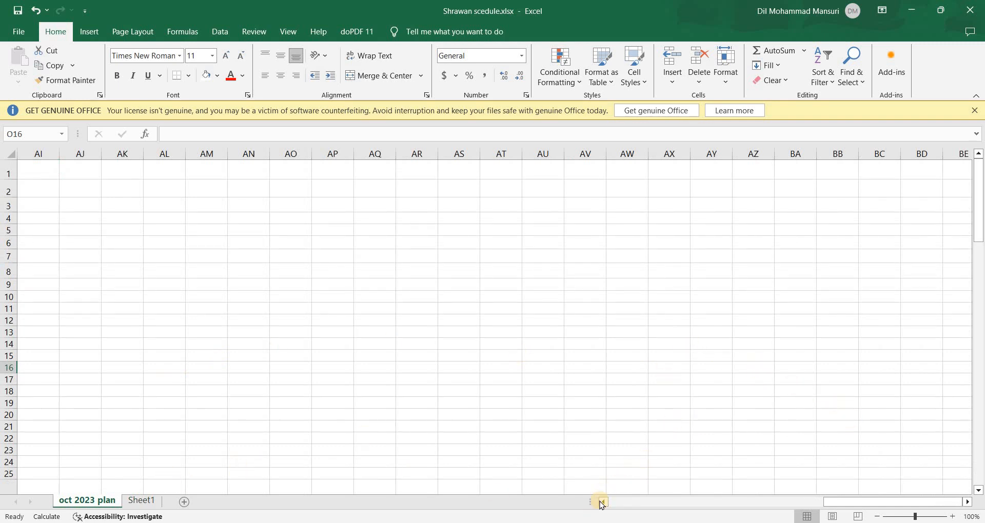
drag(602, 504, 602, 504)
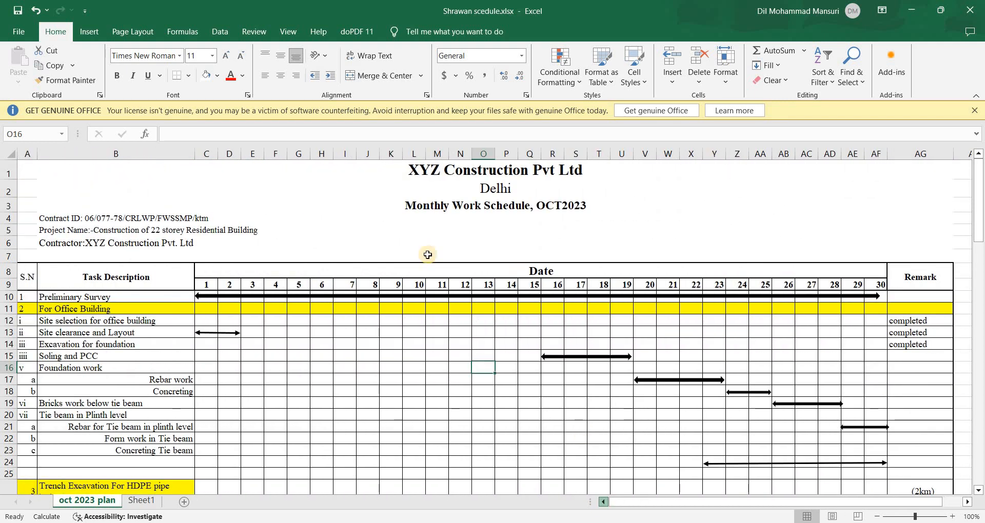
scroll(434, 294, down, 5)
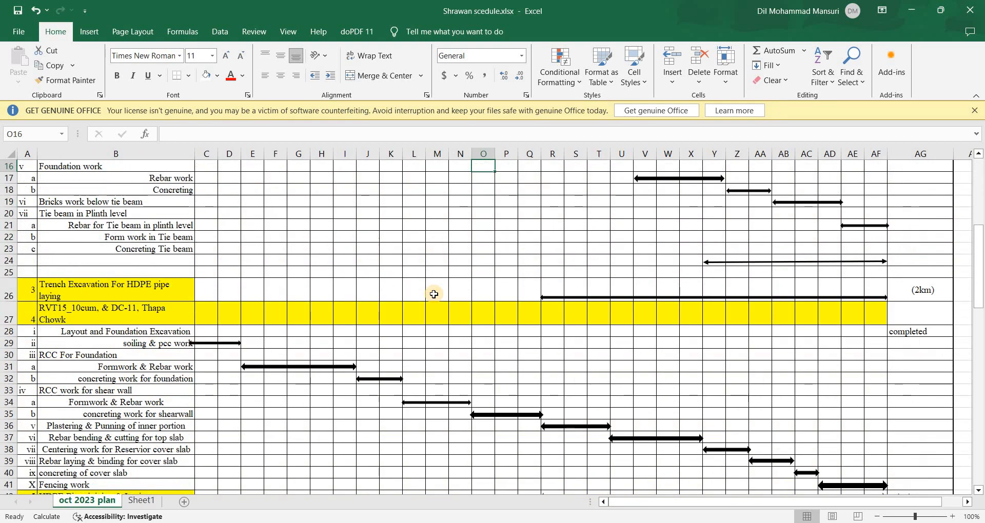
scroll(434, 294, down, 8)
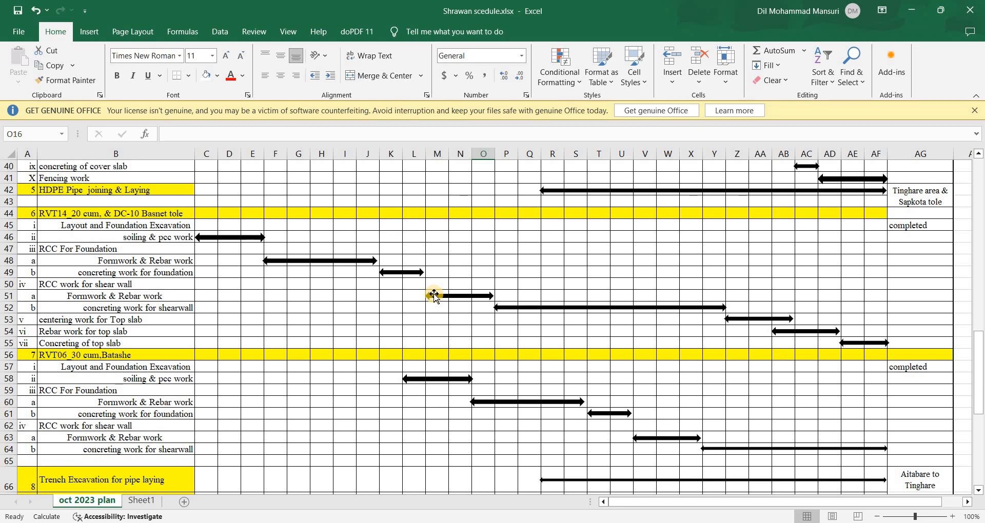
scroll(434, 297, up, 6)
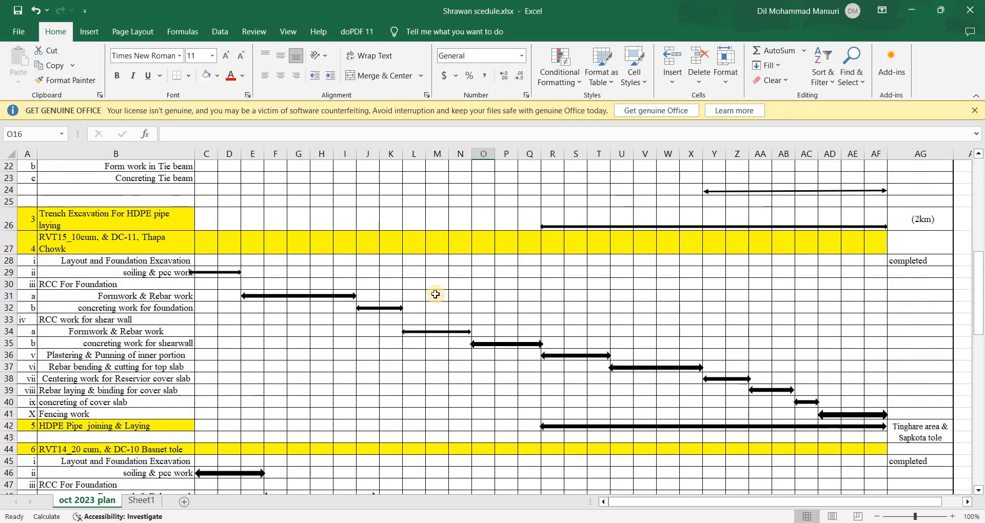
scroll(435, 294, up, 7)
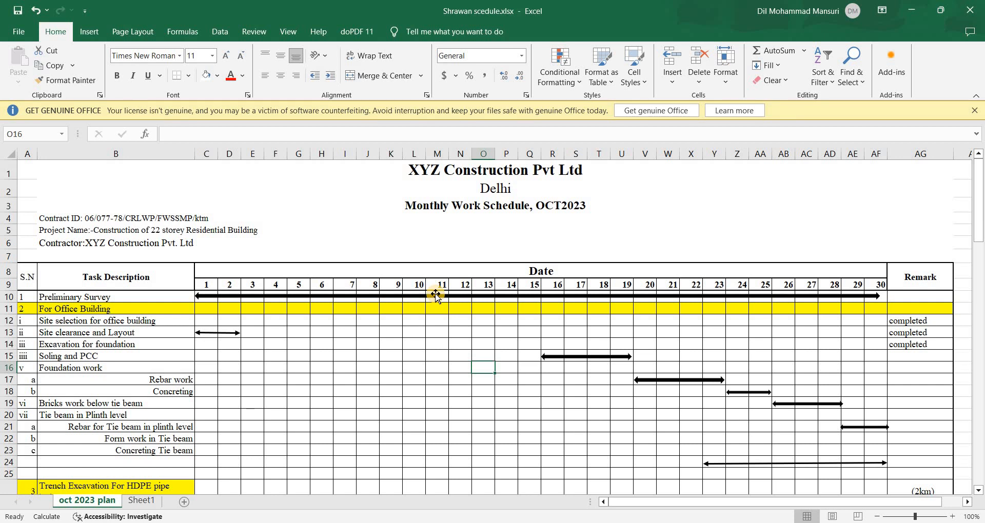
scroll(436, 297, down, 4)
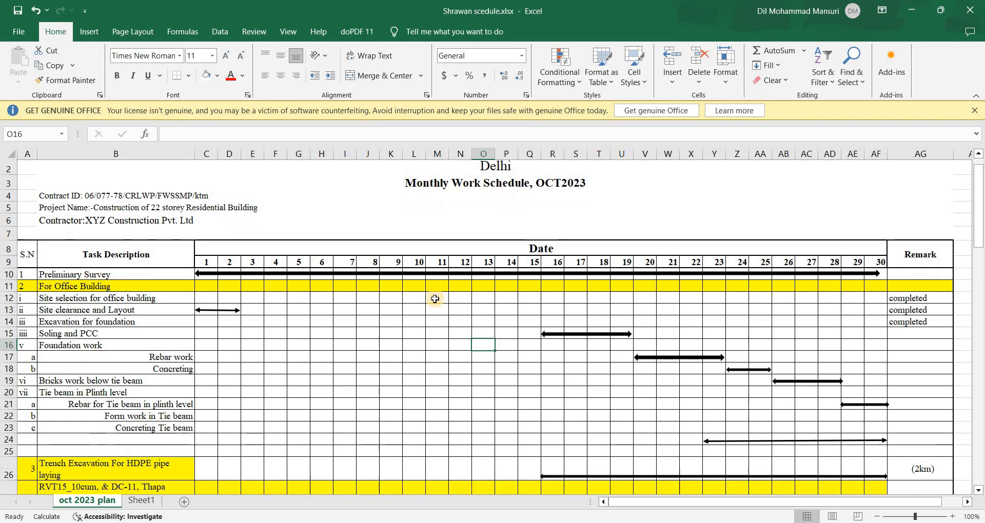
scroll(425, 287, up, 4)
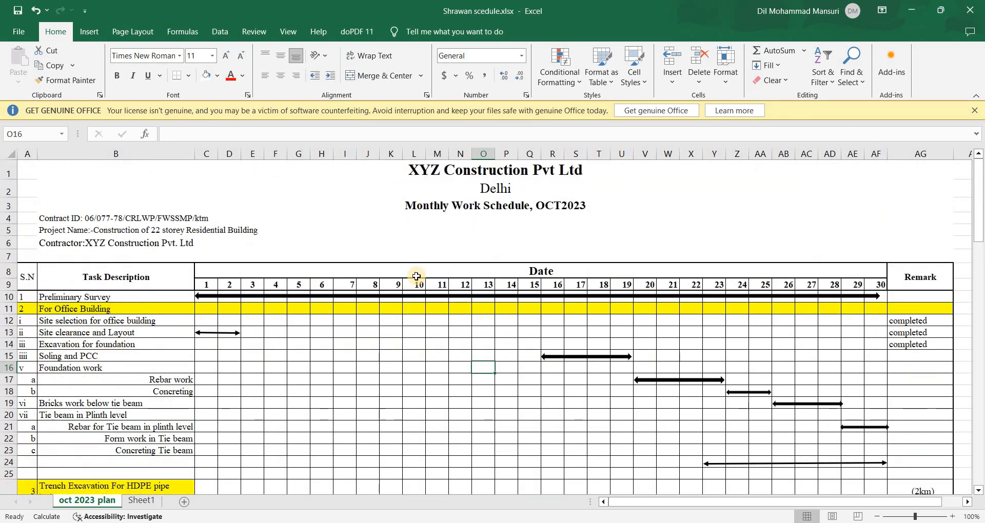
Examine the schedule's header cells: company name, city, schedule title, contract ID, project name and contractor.
click(488, 172)
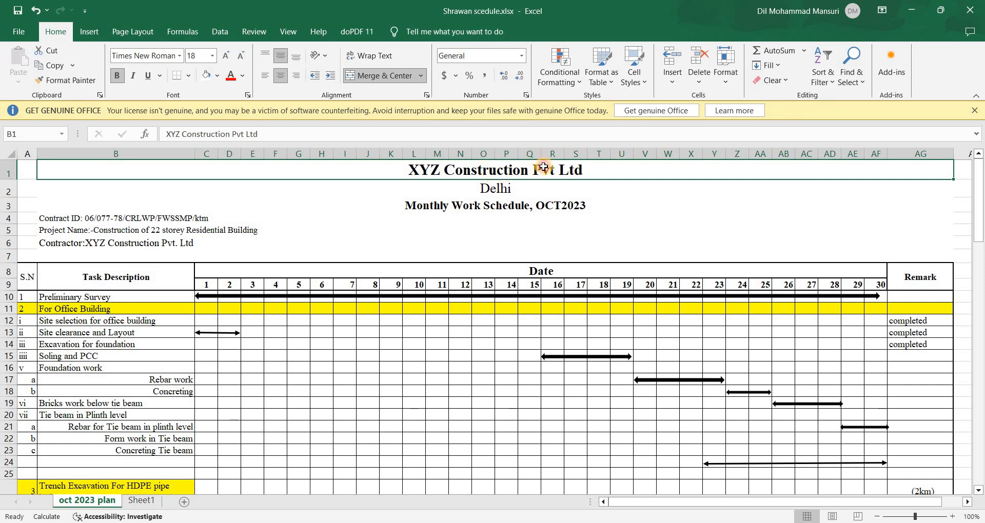
click(535, 184)
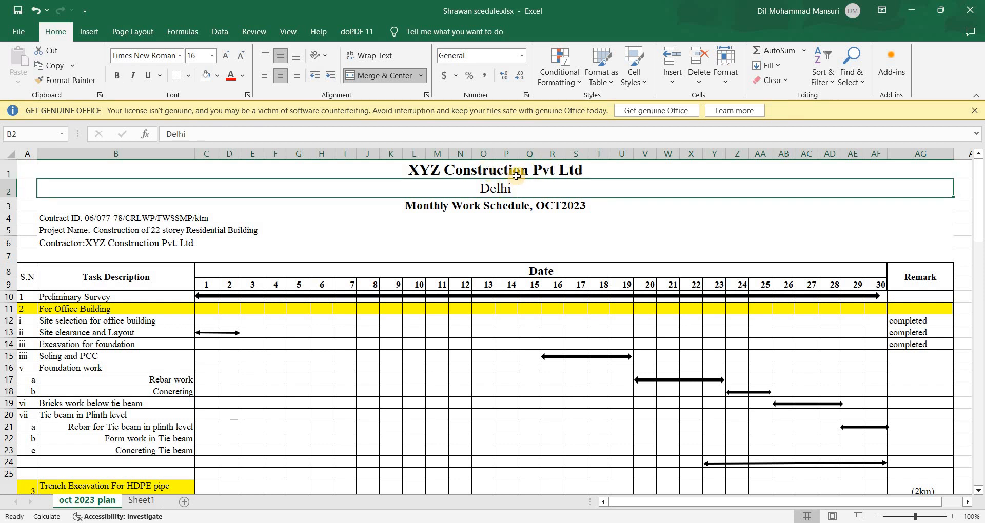
click(516, 185)
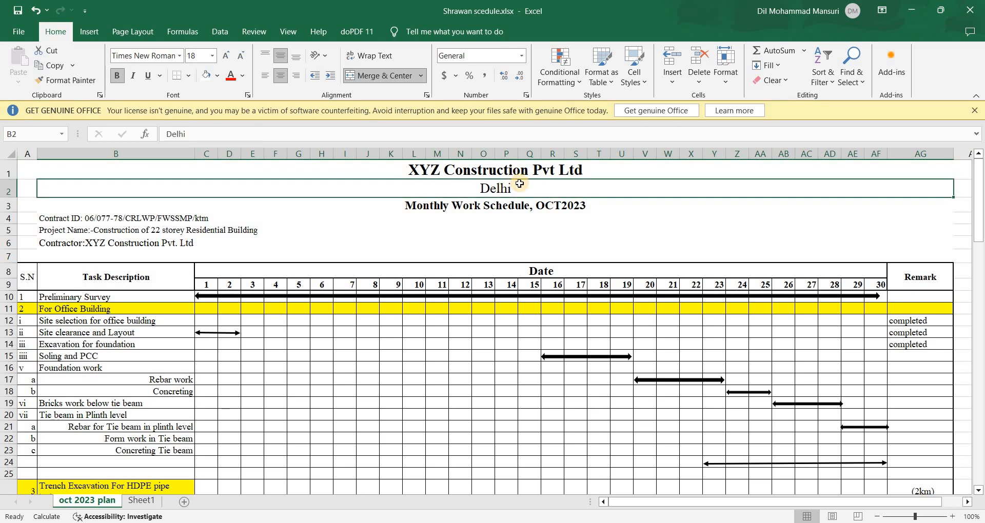
click(440, 203)
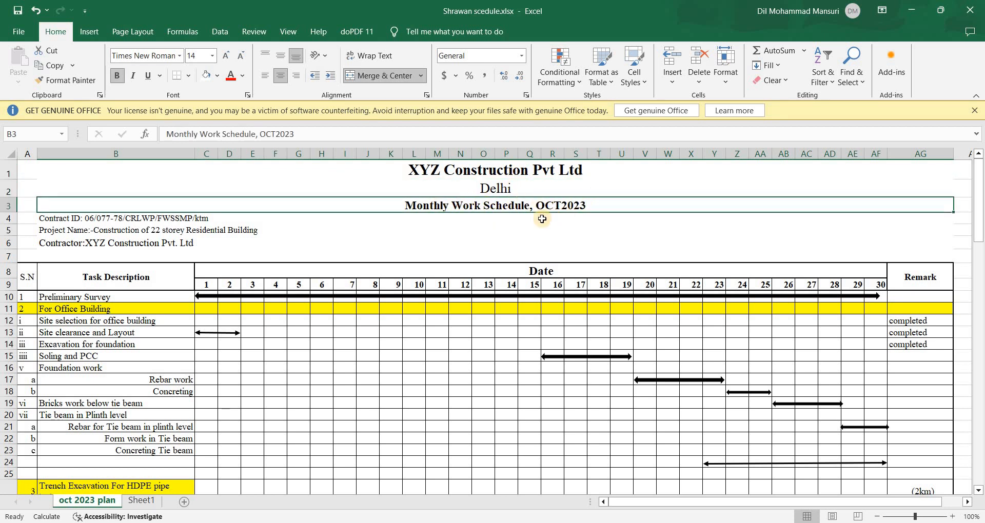
key(Down)
click(527, 205)
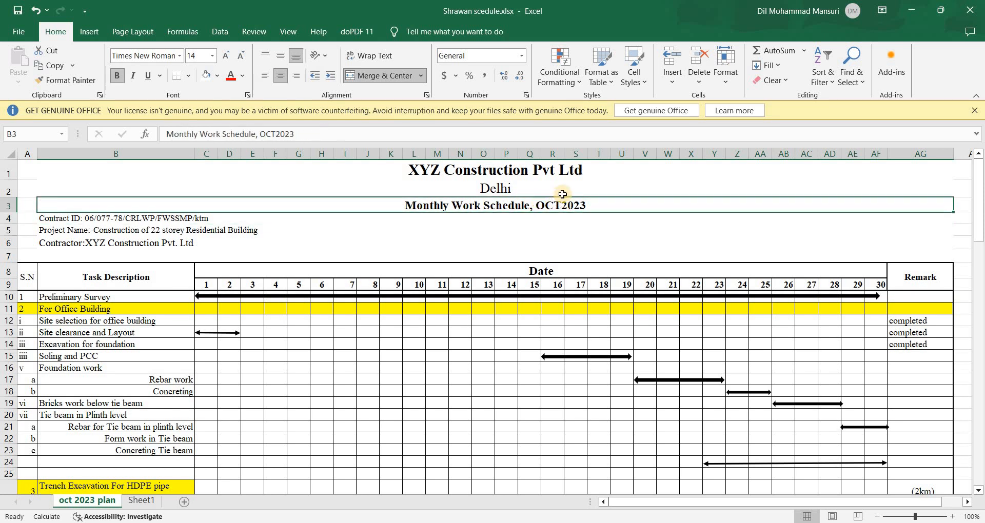
click(153, 218)
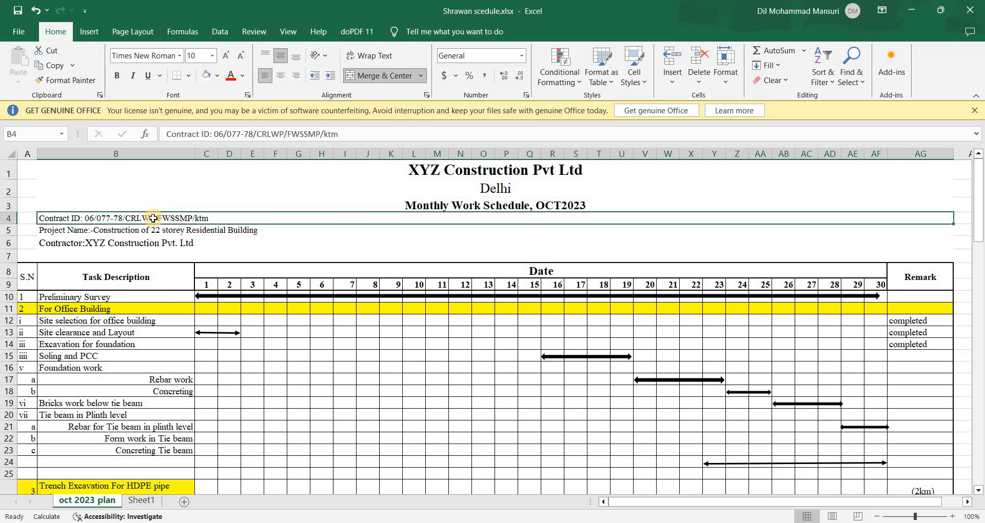
click(152, 230)
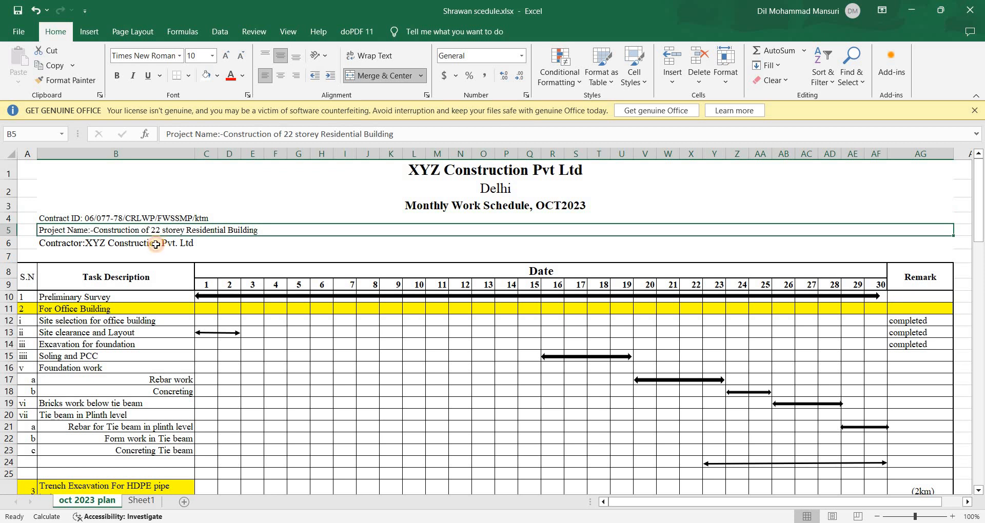
click(155, 243)
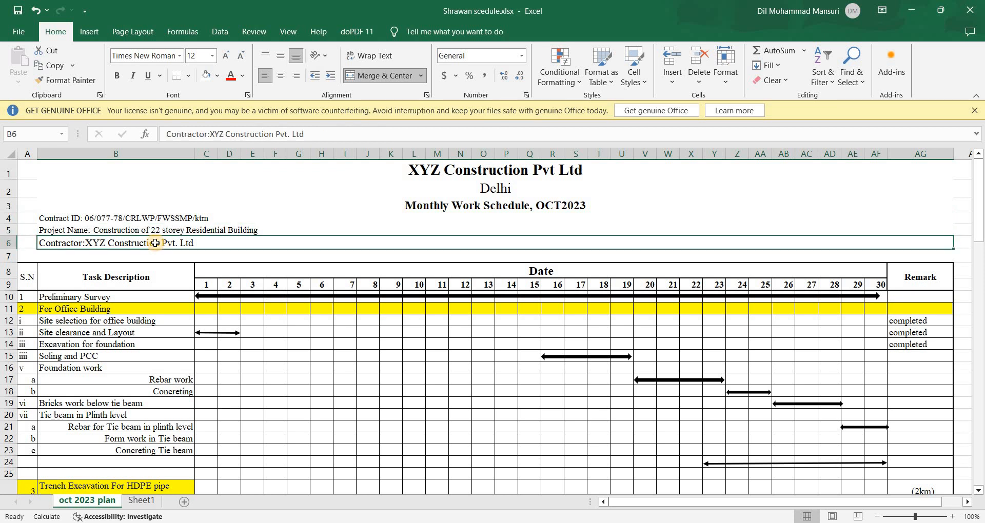
Enter Consultant in cell B7, below the contractor line.
click(102, 255)
text(C)
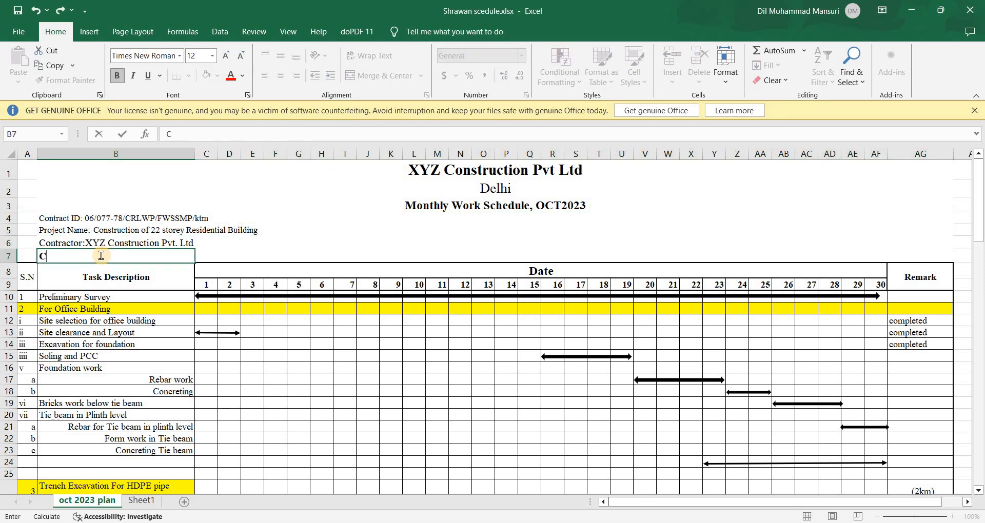
text(onsultant)
click(221, 256)
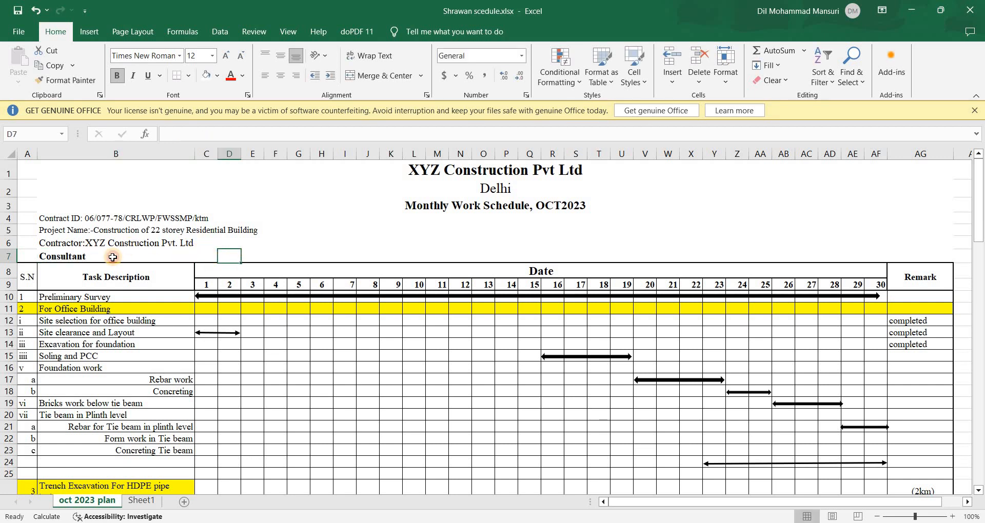
click(113, 257)
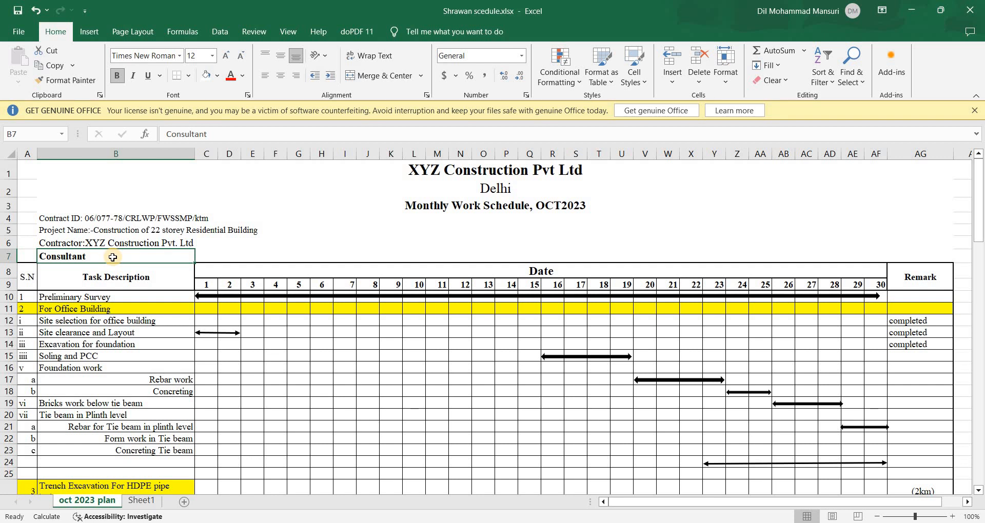
click(820, 221)
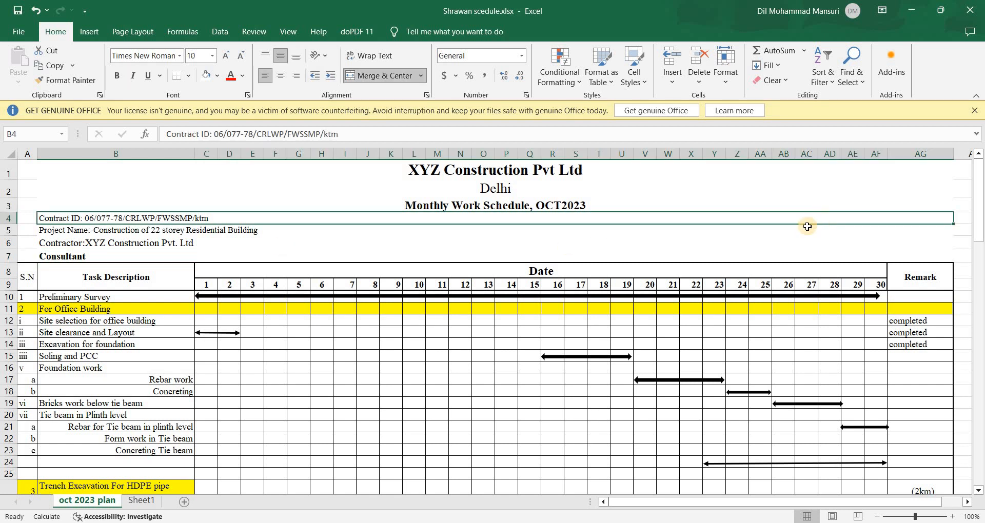
click(806, 235)
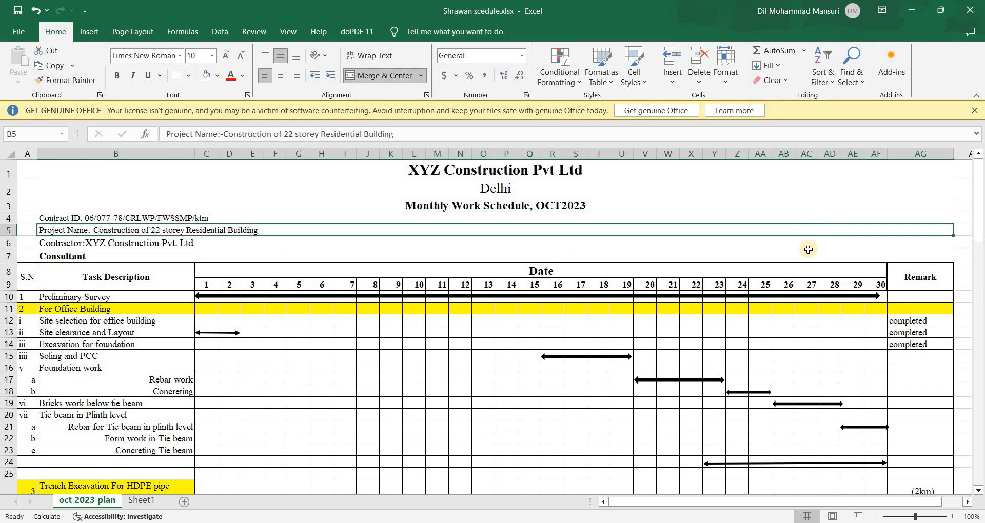
click(809, 250)
click(872, 255)
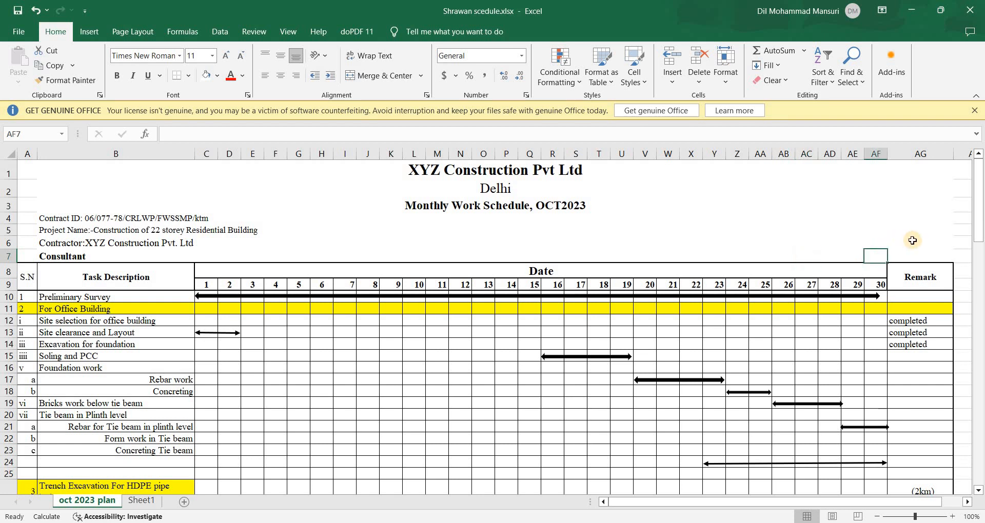
click(917, 254)
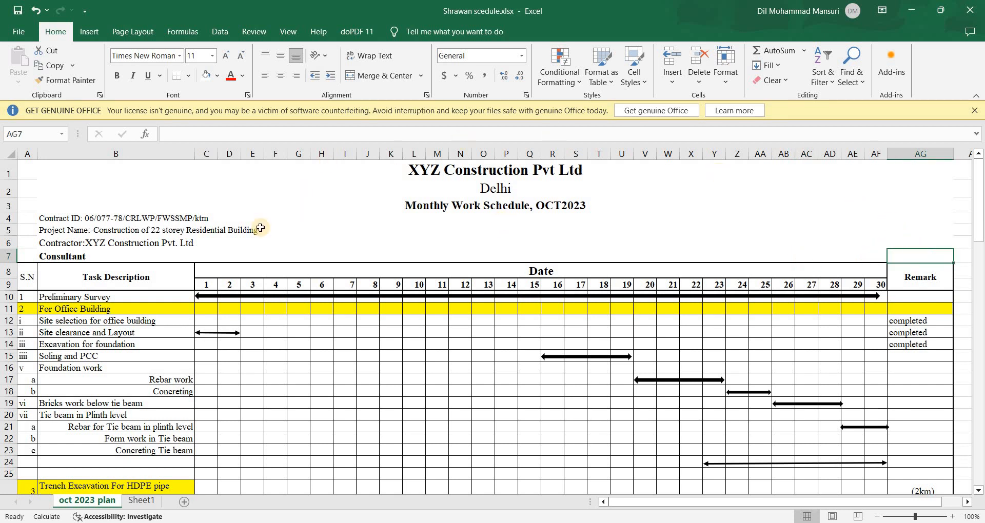
click(873, 255)
click(912, 258)
click(856, 230)
click(837, 252)
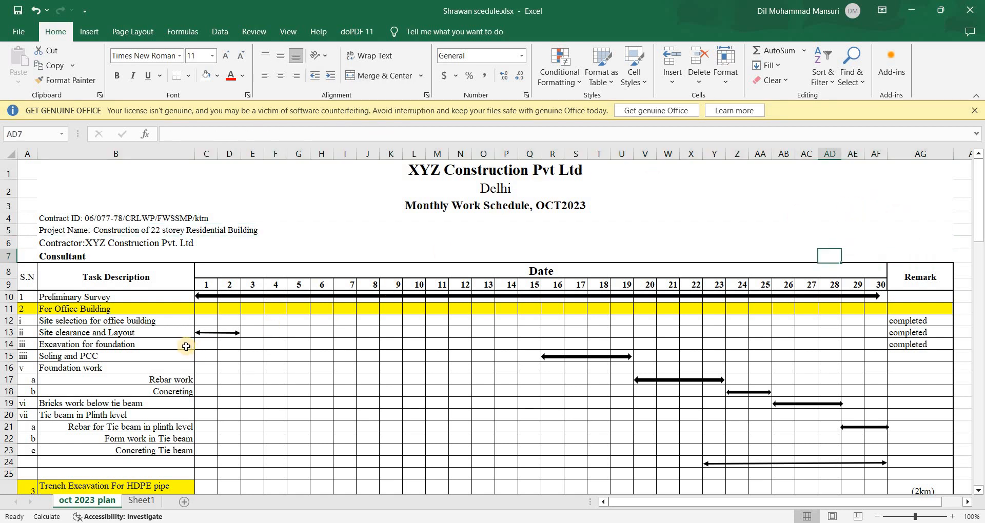
Examine the S.N and Task Description columns, including the tasks from Preliminary Survey to Excavation for foundation.
scroll(231, 310, down, 2)
scroll(195, 312, up, 2)
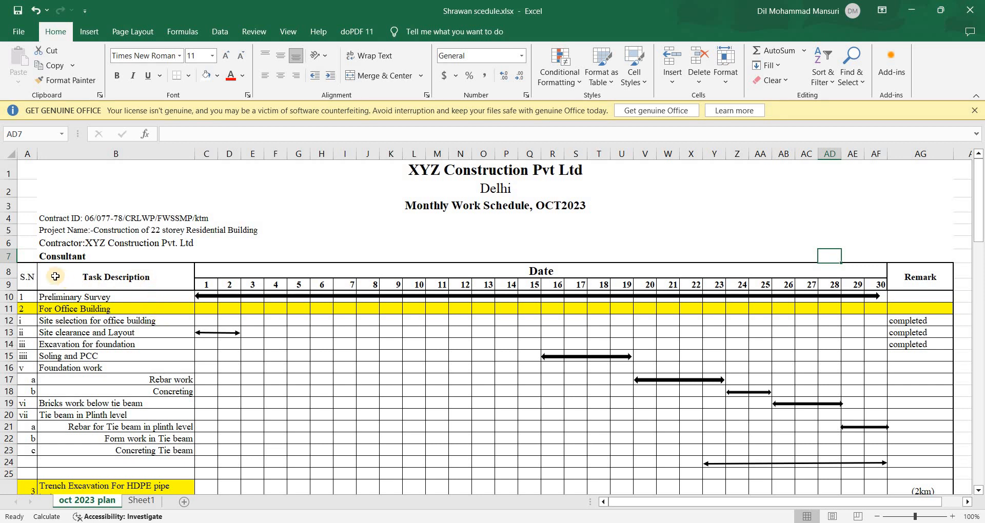
click(66, 281)
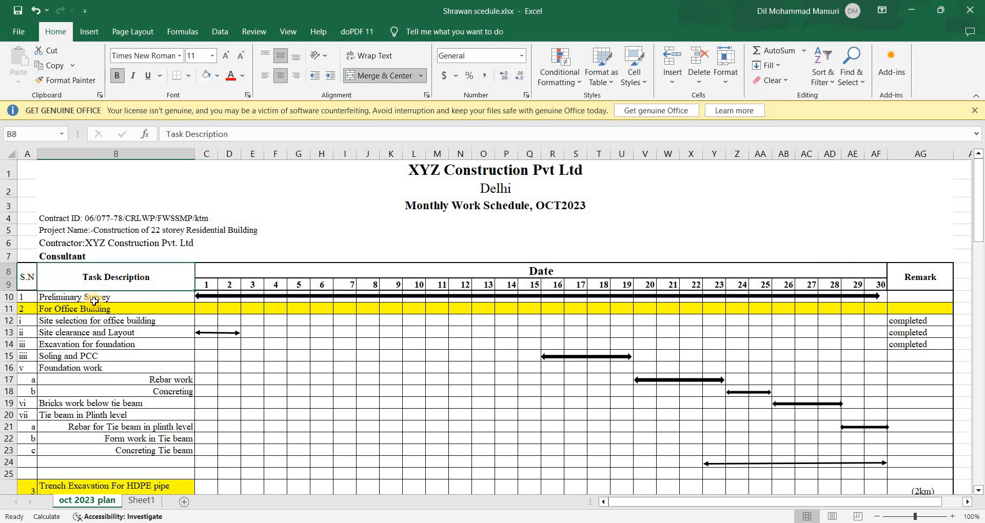
click(101, 297)
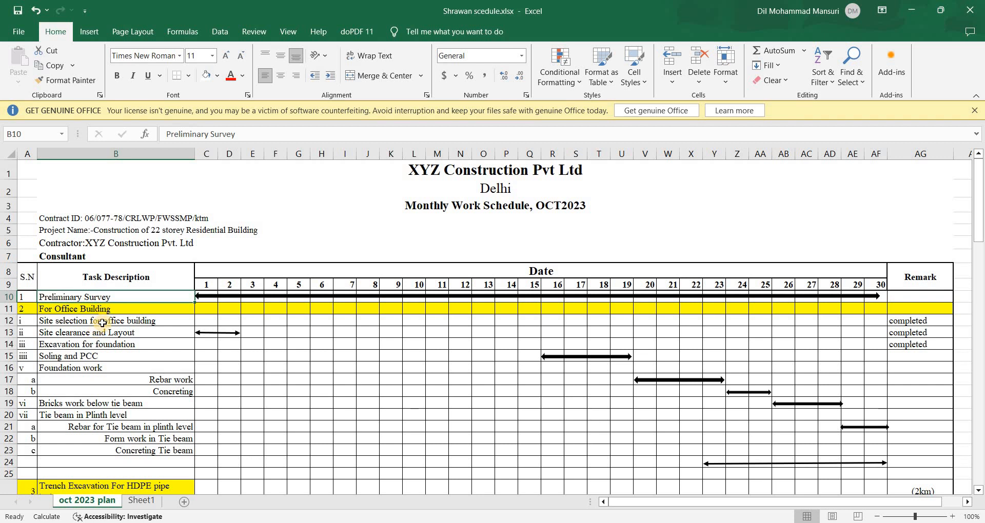
click(102, 323)
click(97, 334)
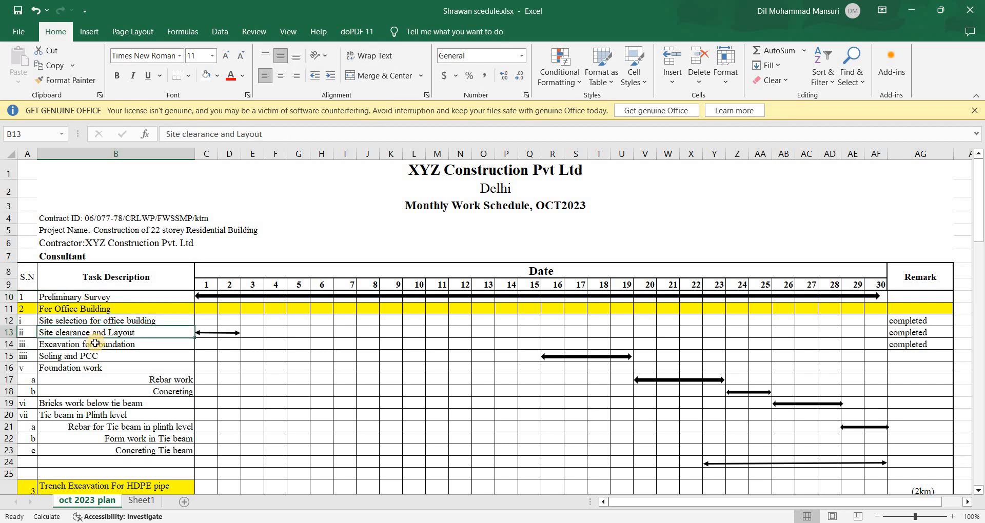
click(89, 347)
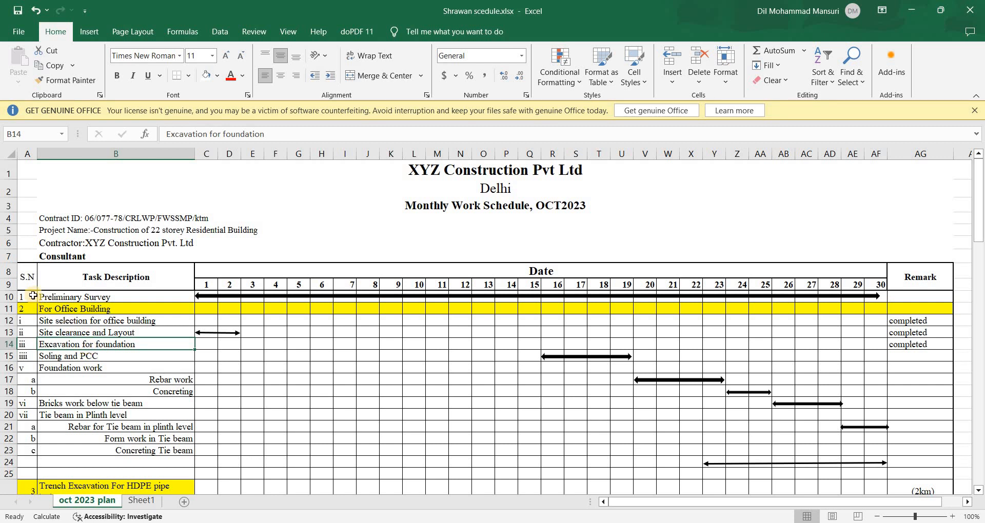
click(29, 280)
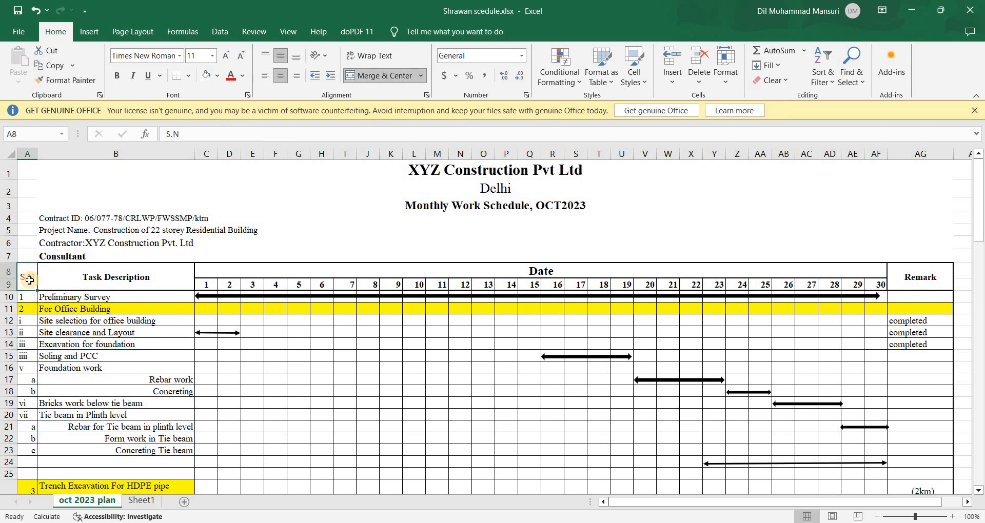
click(94, 281)
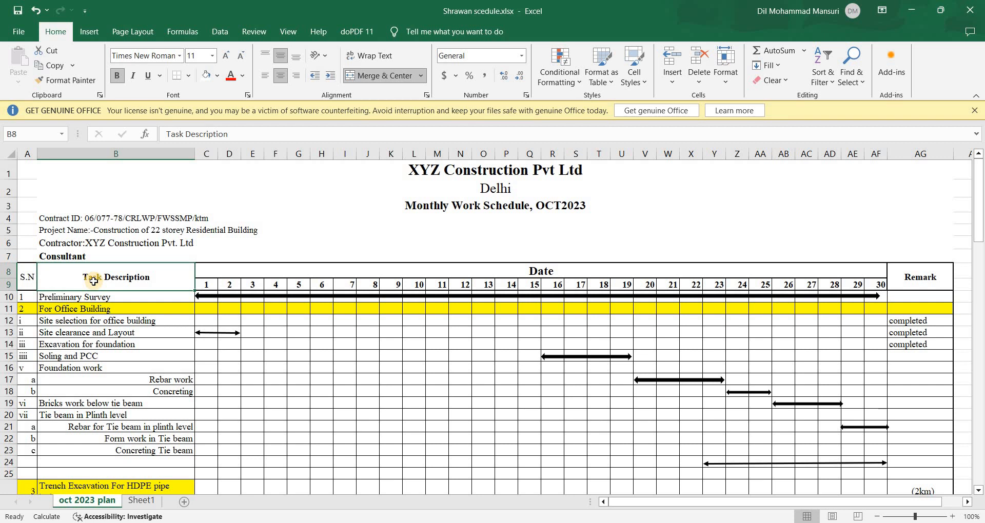
click(112, 299)
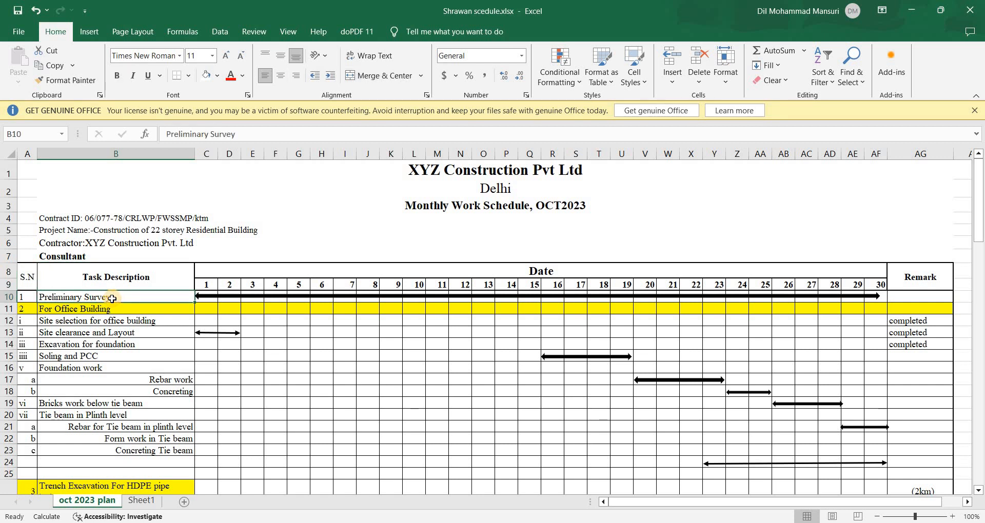
Select the double-headed arrow bar in the Preliminary Survey row to inspect its date span.
click(205, 297)
click(166, 295)
click(509, 299)
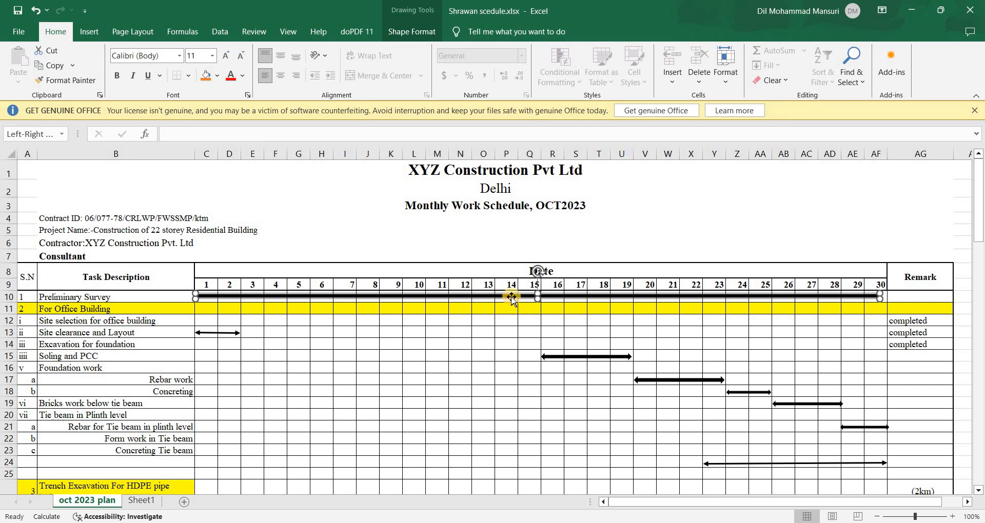
click(437, 342)
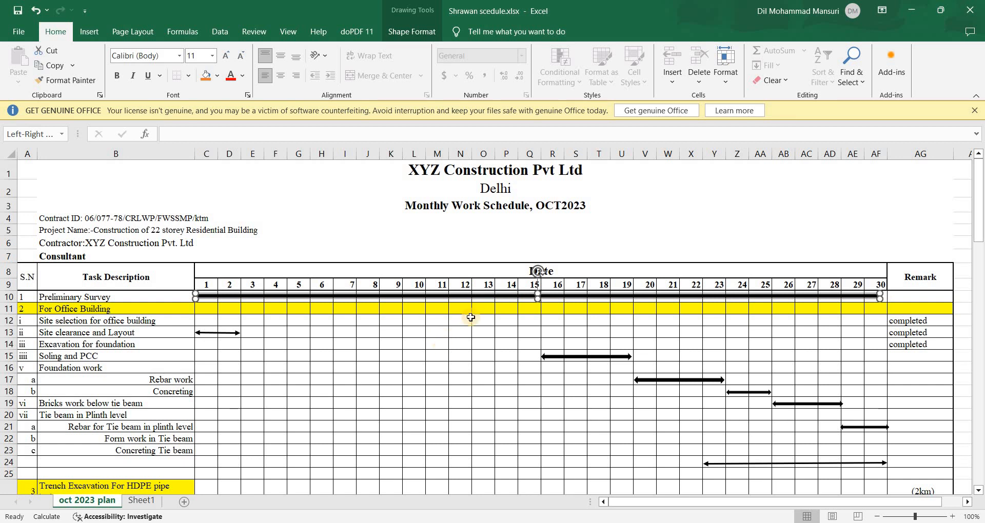
Examine the For Office Building heading and its tasks, especially the Site selection for office building row.
click(711, 295)
click(386, 402)
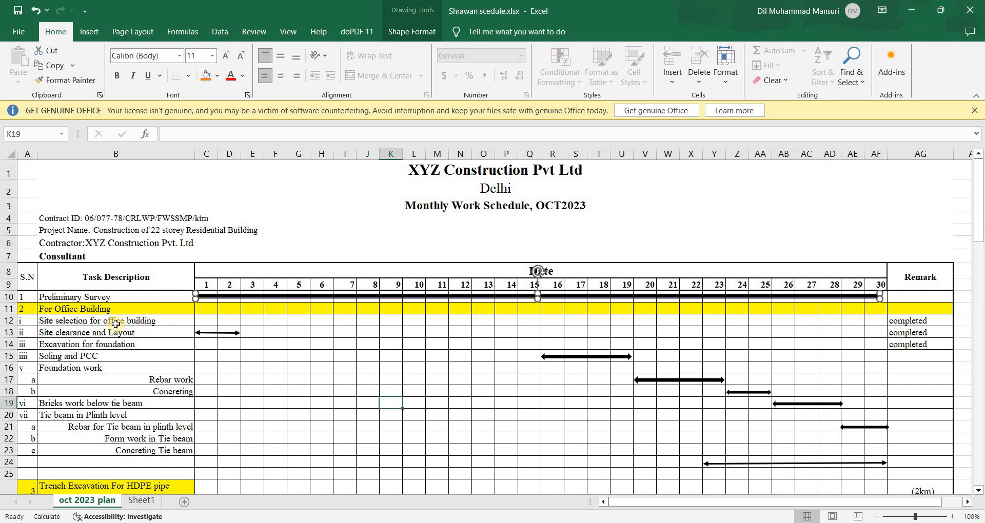
click(121, 310)
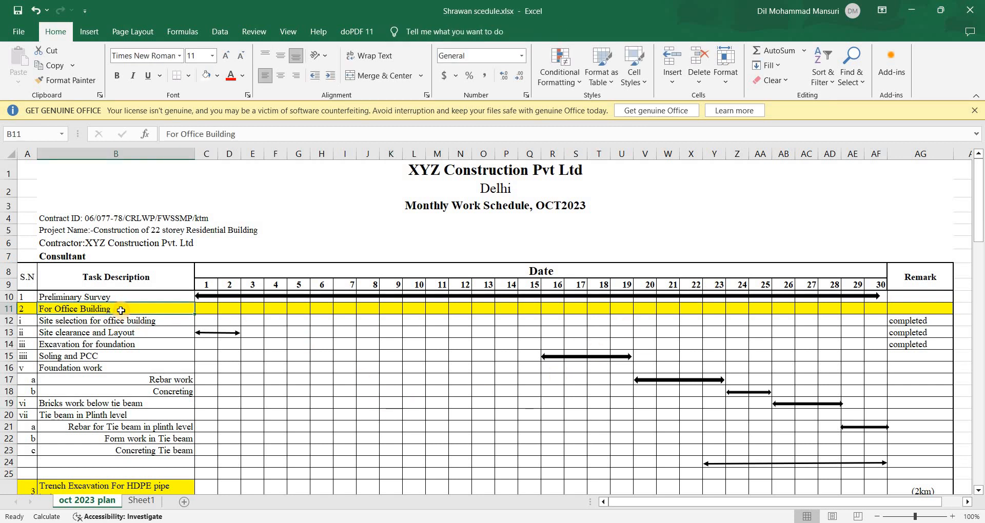
click(163, 354)
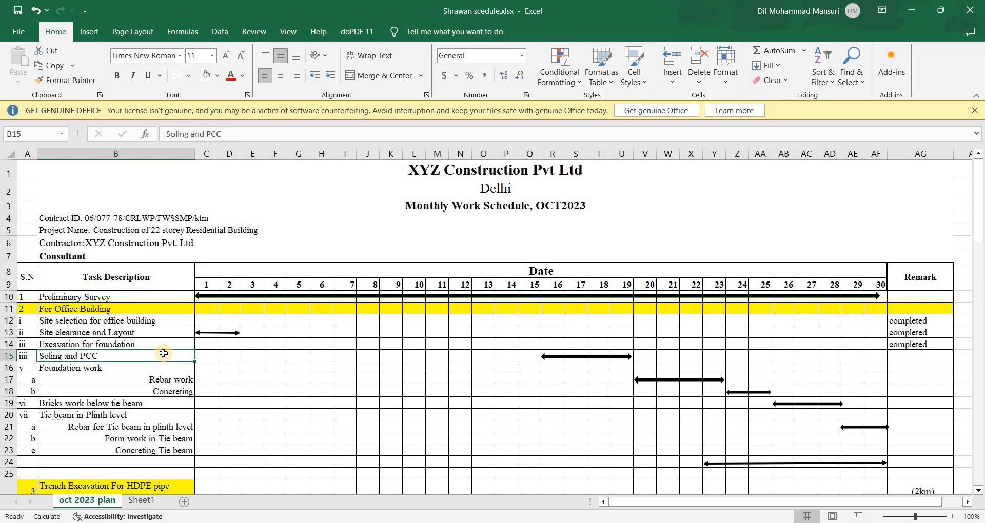
click(177, 320)
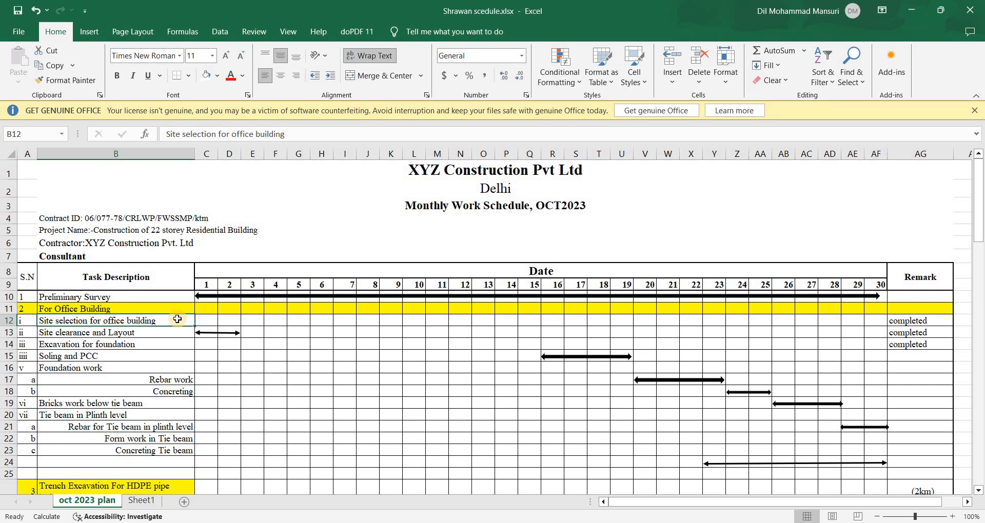
click(339, 341)
click(346, 322)
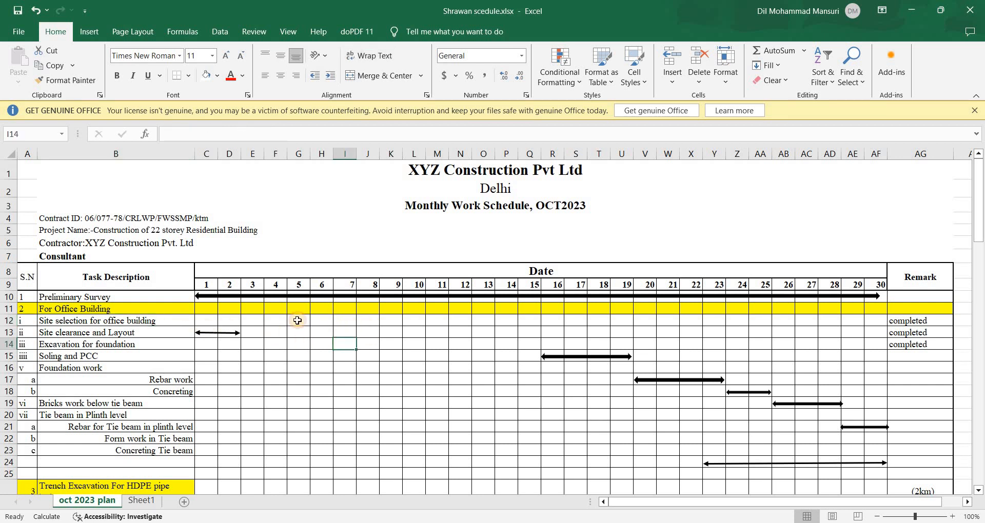
click(152, 323)
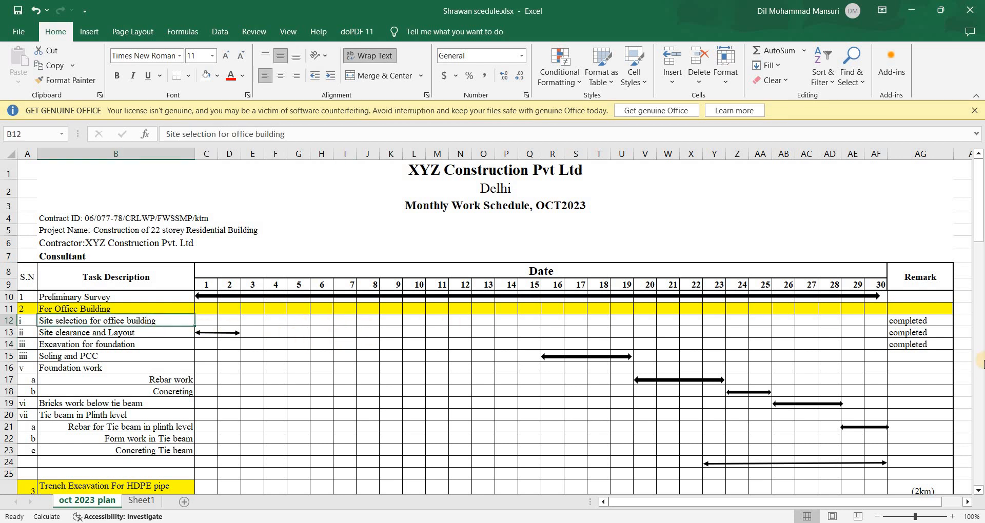
Examine the Remark and Date headers and the day columns numbered 1 to 30.
click(911, 280)
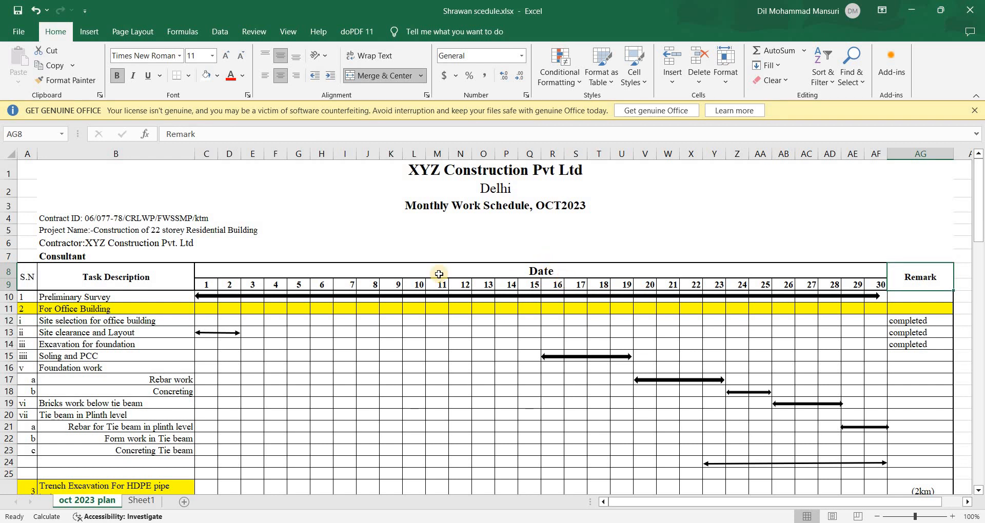
click(439, 272)
click(208, 285)
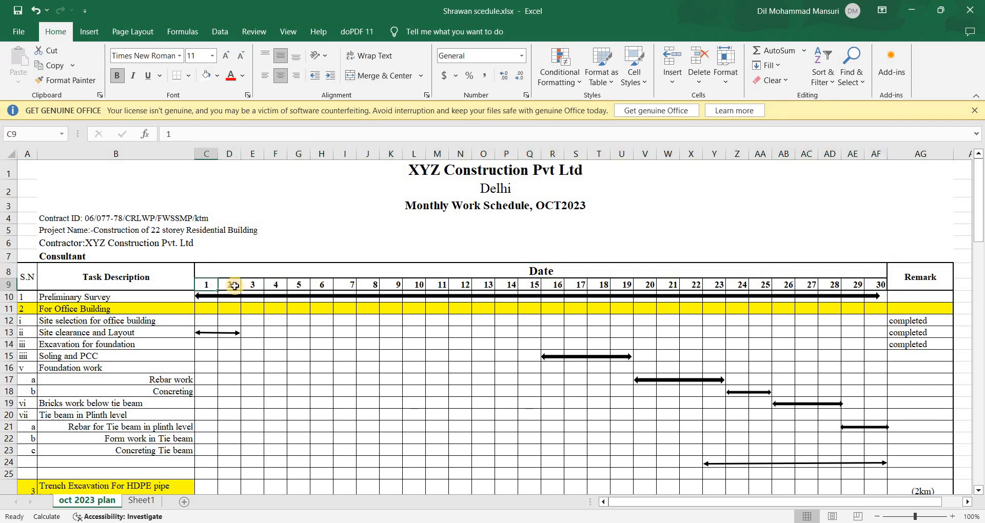
click(229, 286)
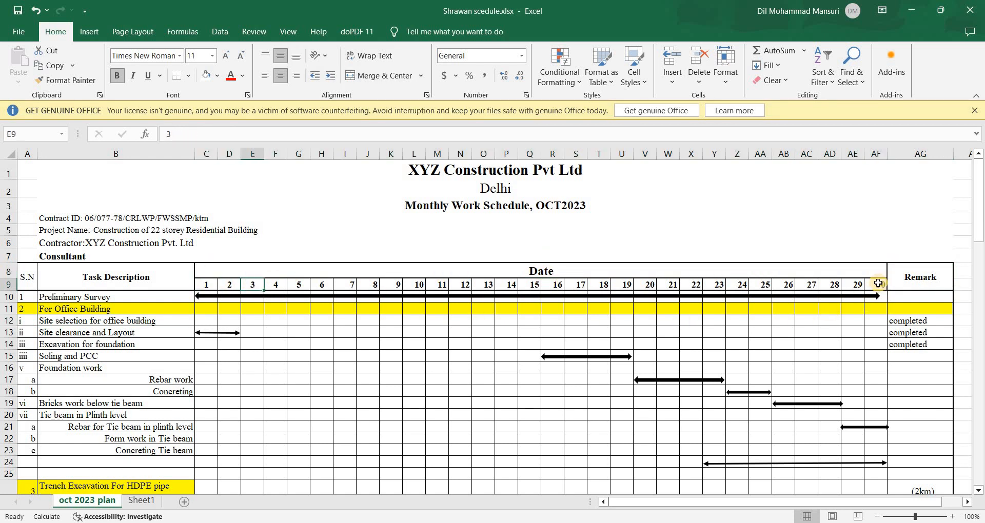
click(878, 283)
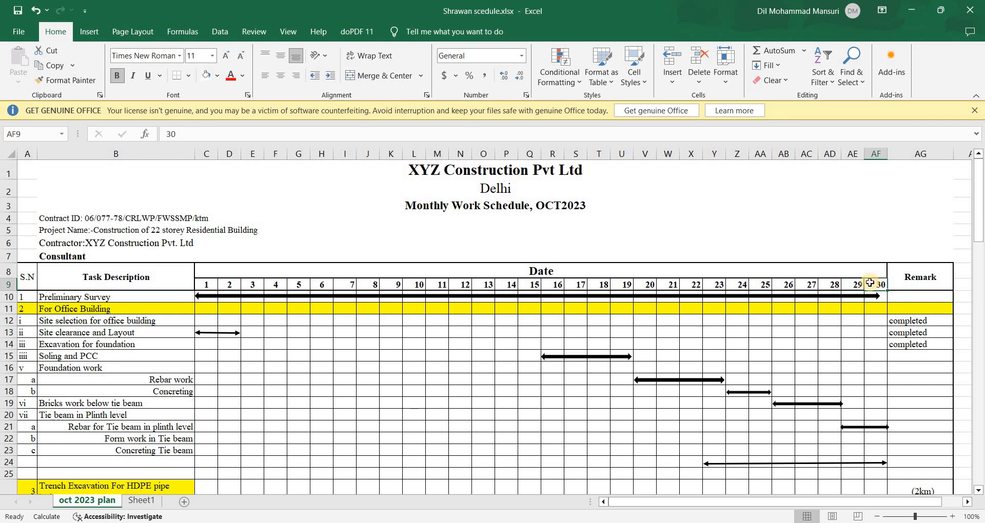
Examine the site selection, site clearance and layout, and foundation excavation rows together with their date bars and remarks.
click(170, 322)
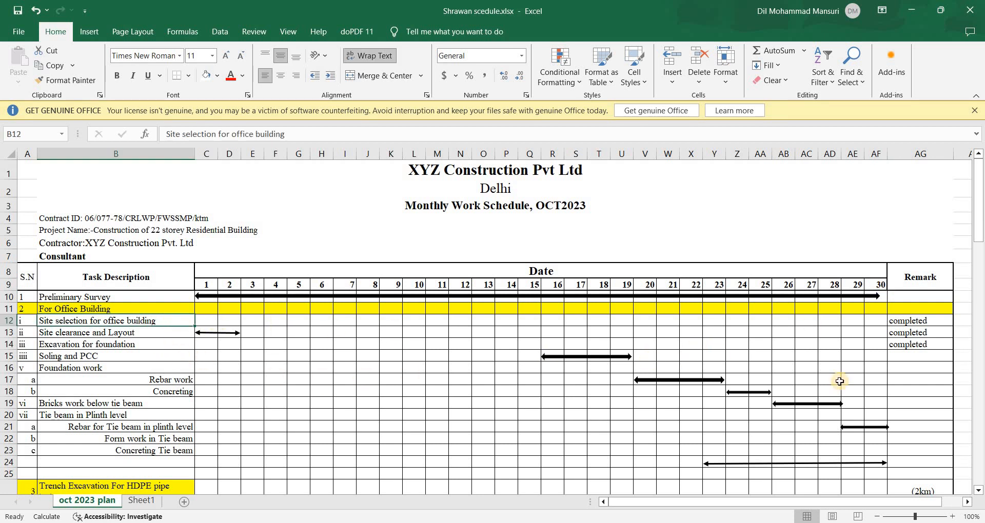
click(923, 320)
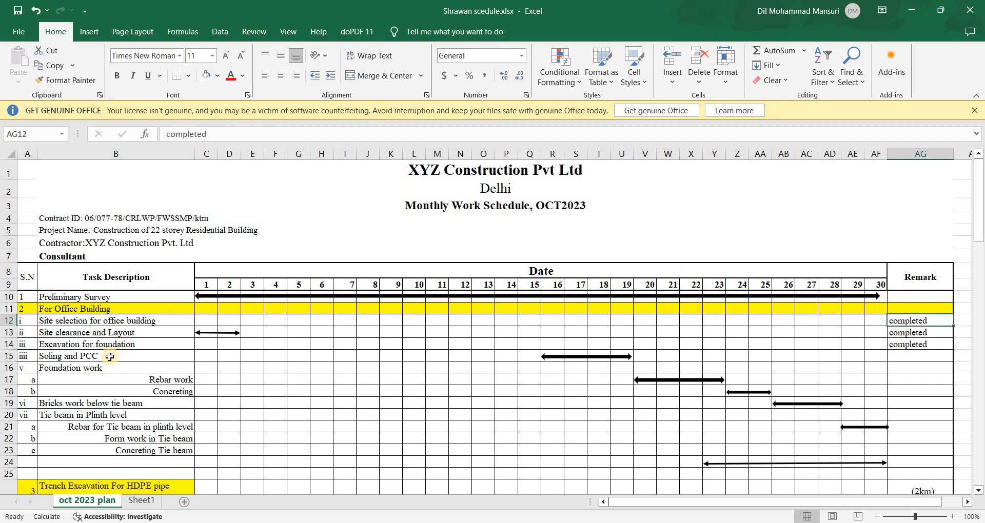
click(141, 334)
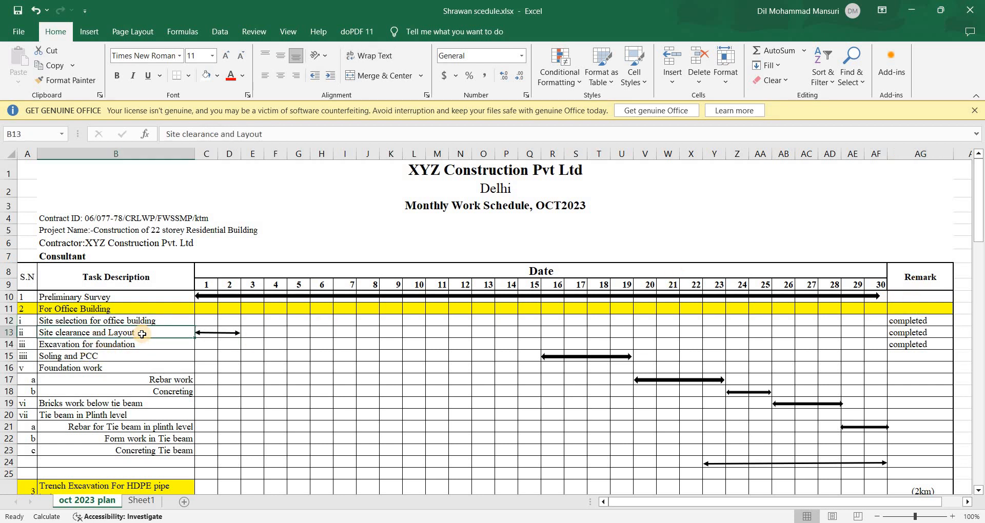
click(222, 333)
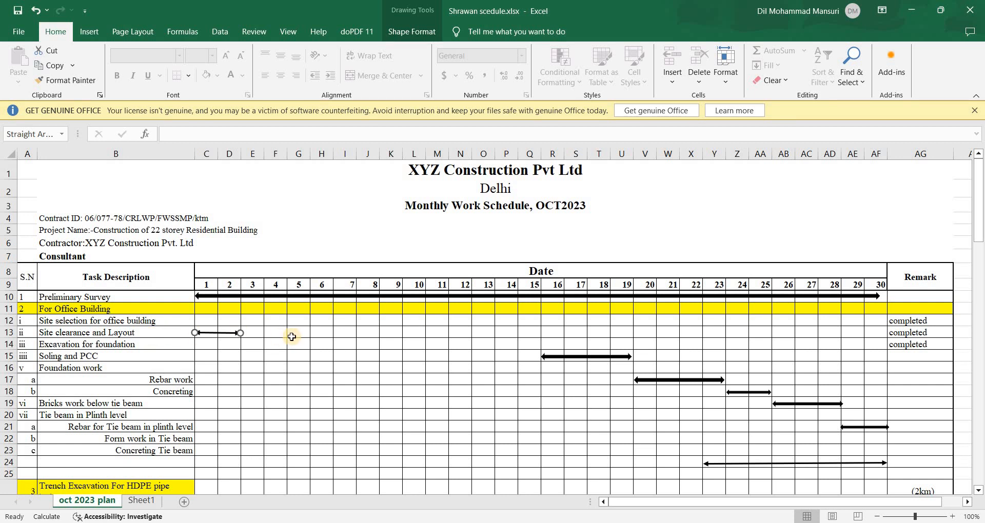
click(928, 333)
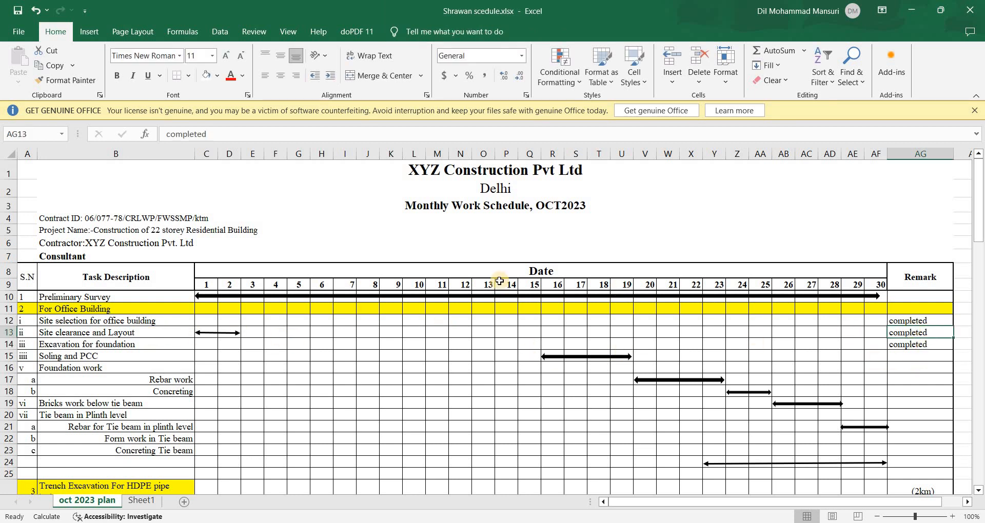
click(138, 341)
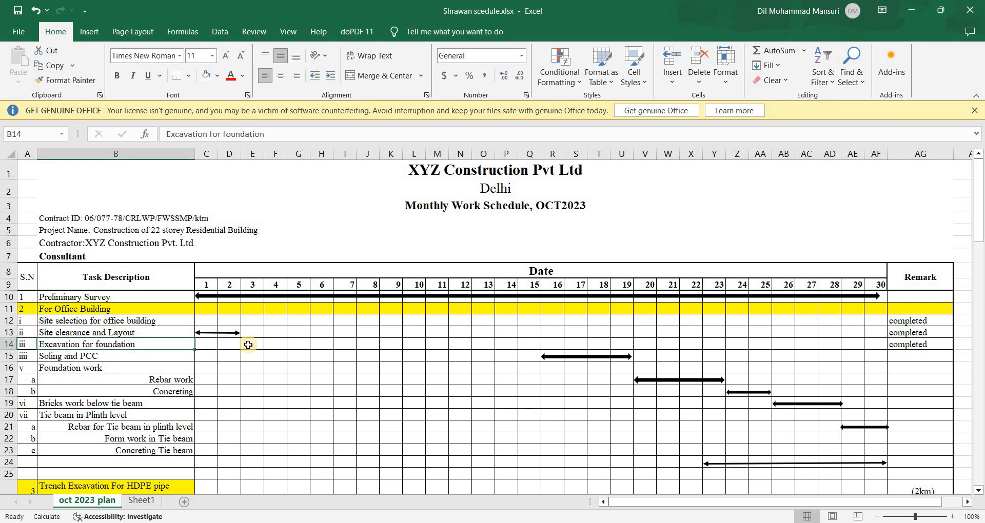
click(913, 344)
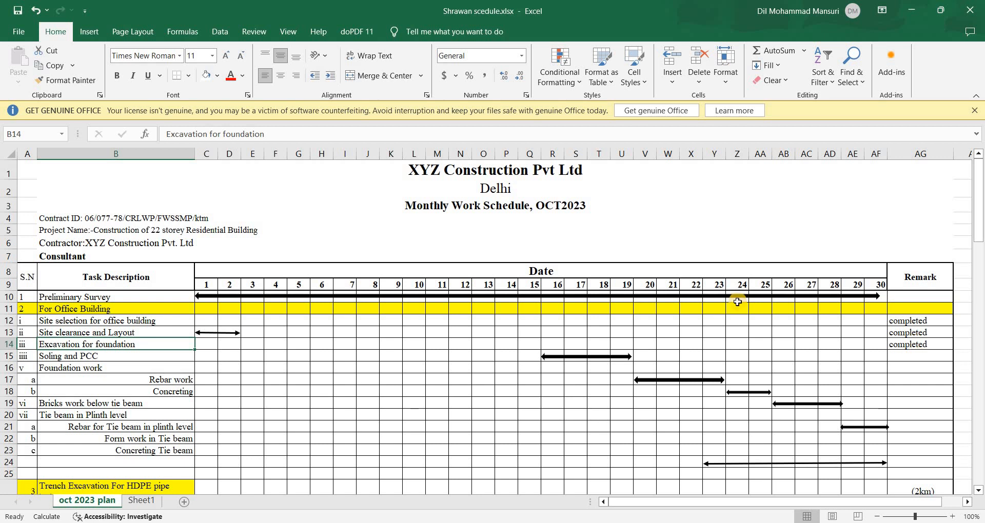
Delete the double-headed arrow bar from the Soling and PCC row.
click(111, 356)
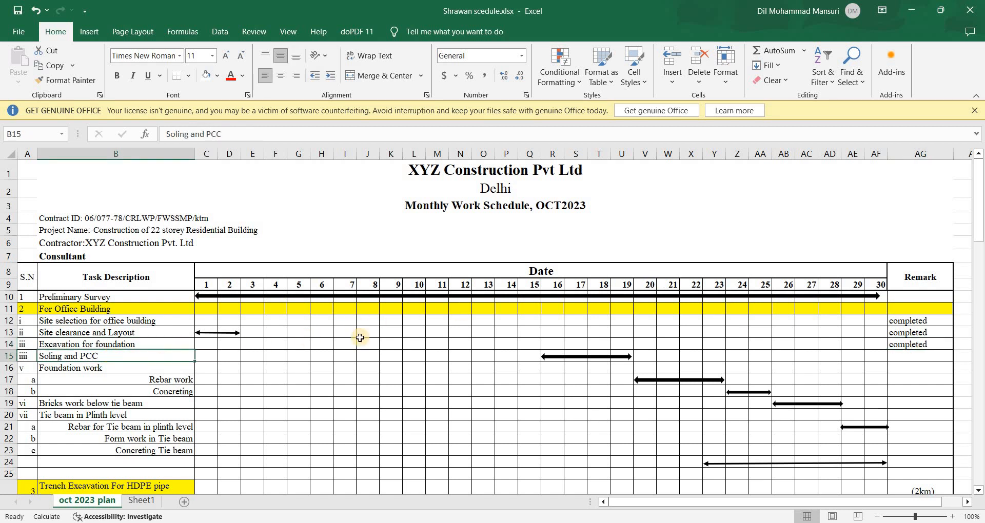
click(601, 358)
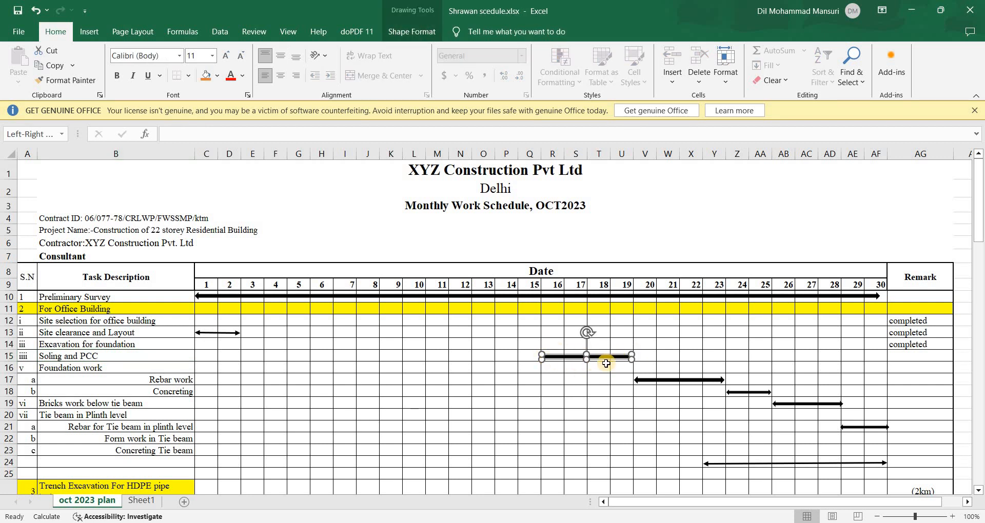
click(571, 380)
click(584, 359)
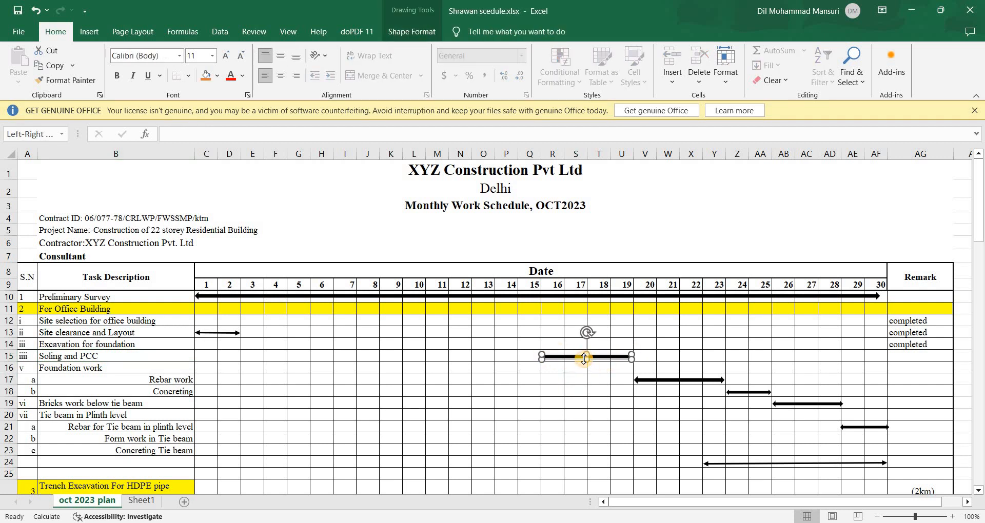
key(Delete)
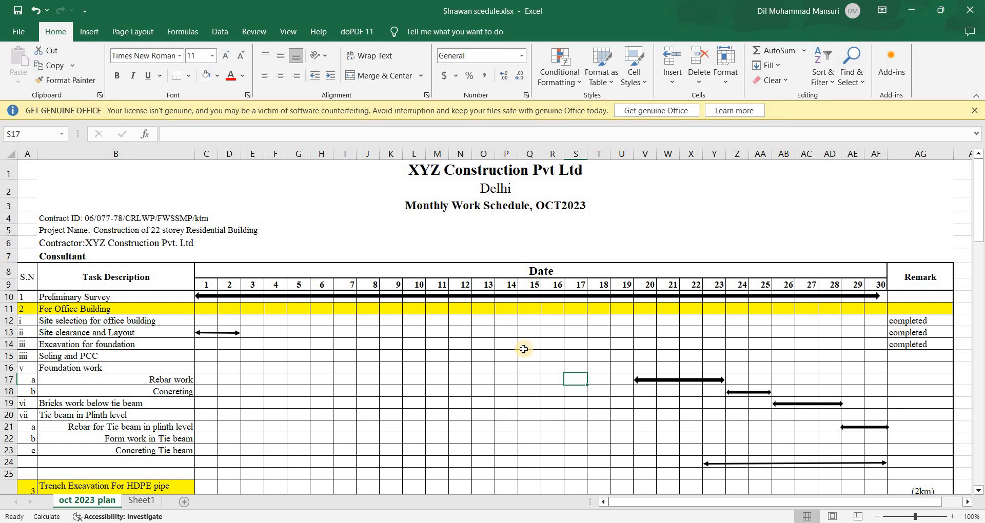
Draw a double-headed arrow line about 1.83 inches long in the Excavation for foundation row, across days 15 to 19.
click(90, 32)
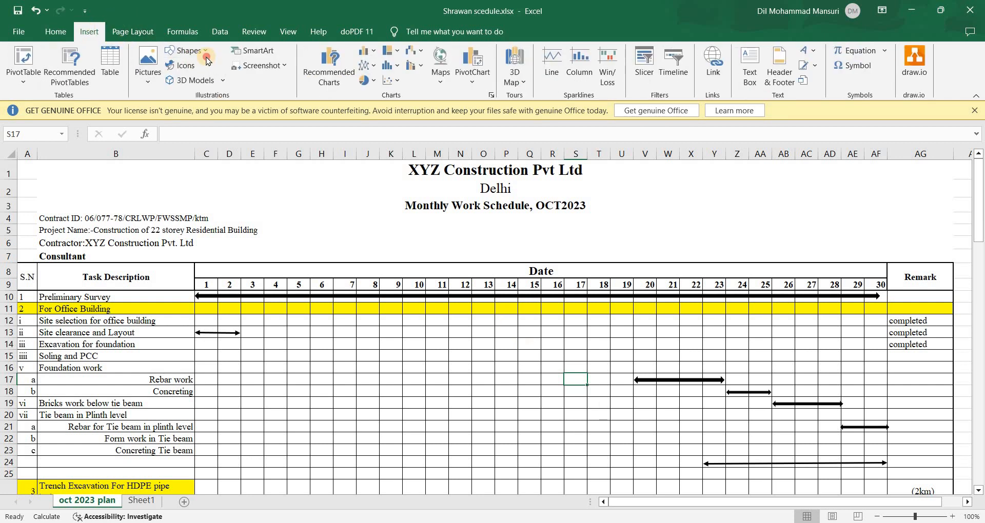
click(190, 51)
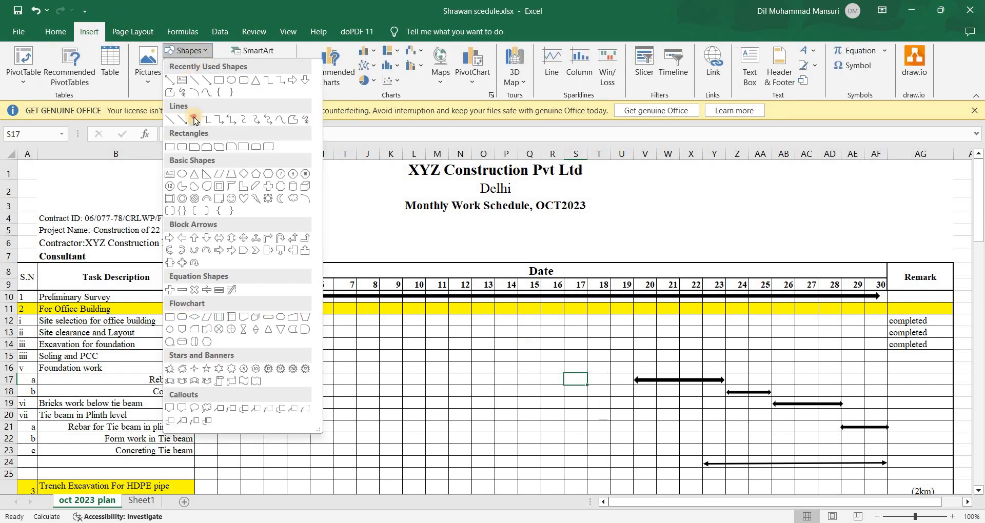
click(195, 121)
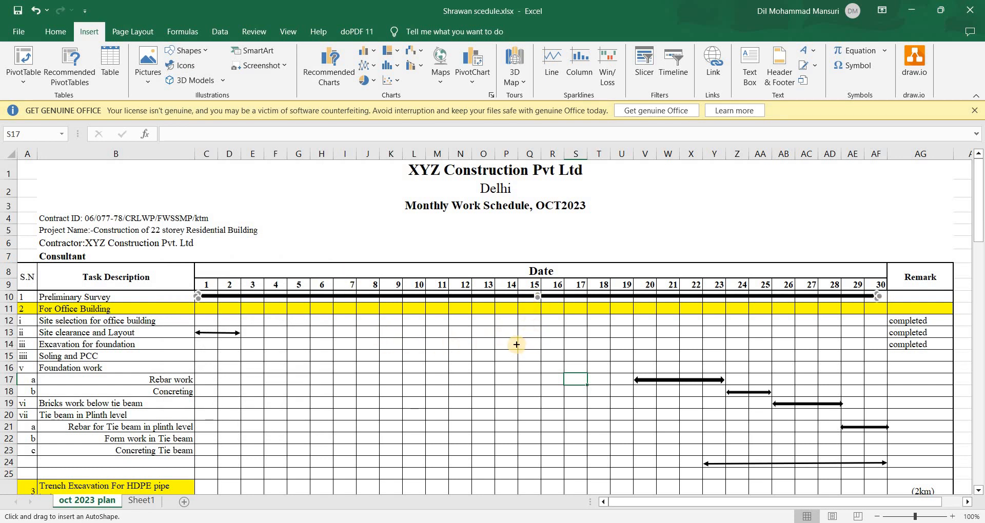
drag(519, 342, 632, 342)
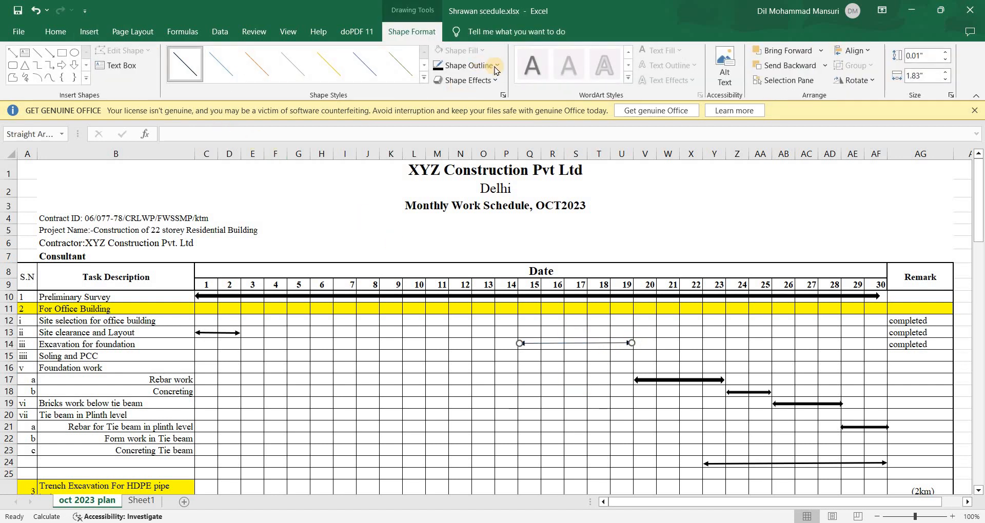
Give the new arrow in the Excavation for foundation row a black outline with a 3 pt weight.
click(468, 65)
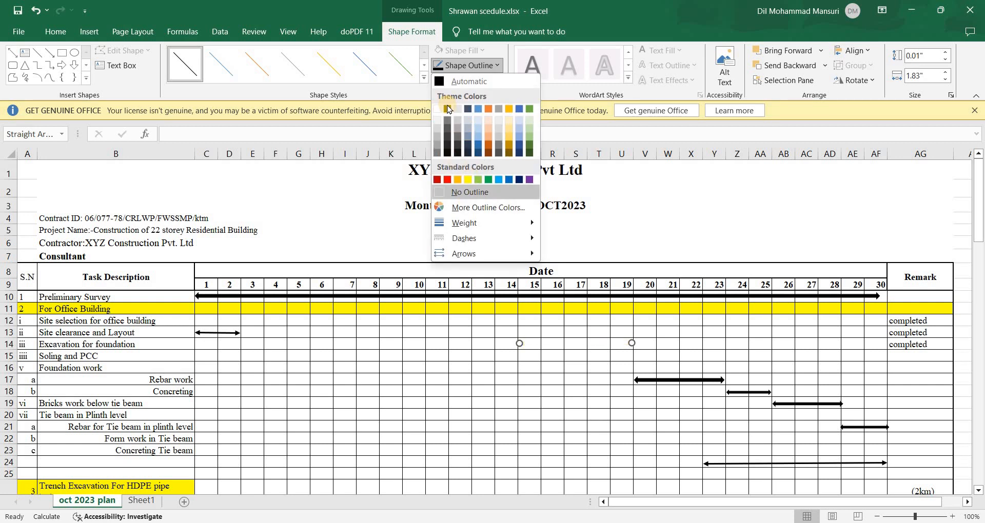
click(494, 66)
click(496, 67)
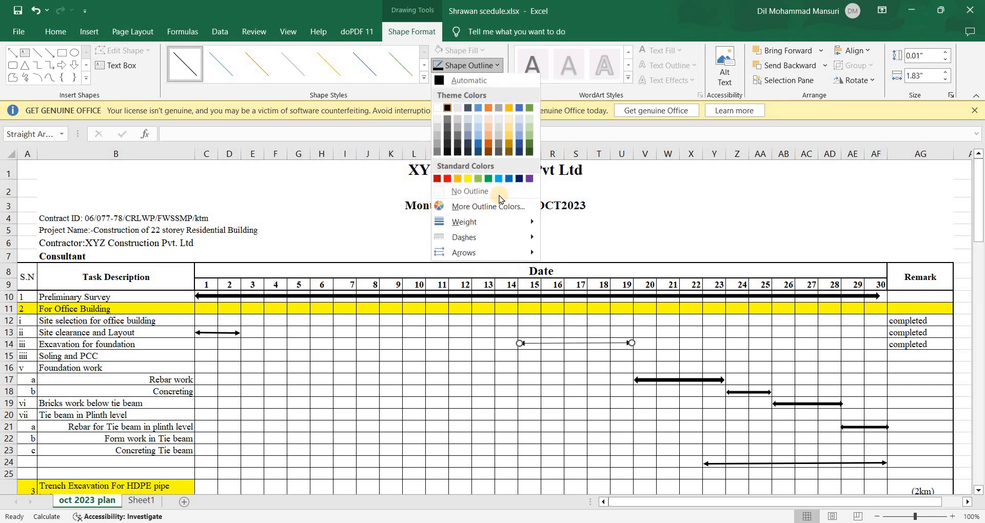
mouse_move(493, 223)
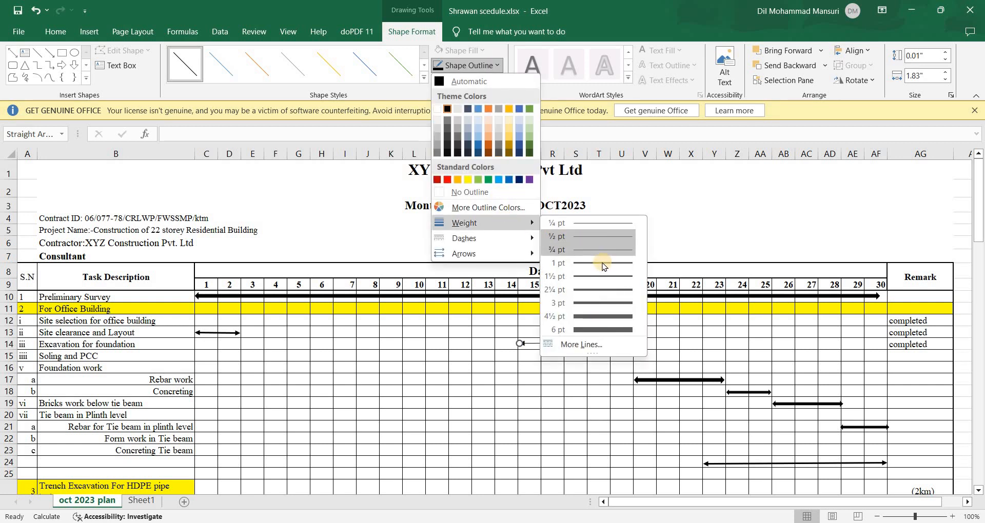
click(603, 263)
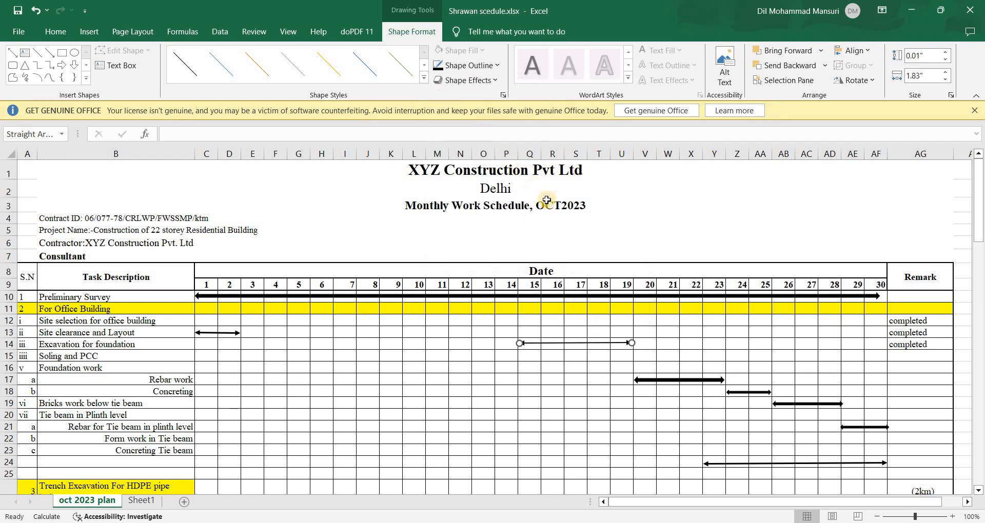
click(495, 66)
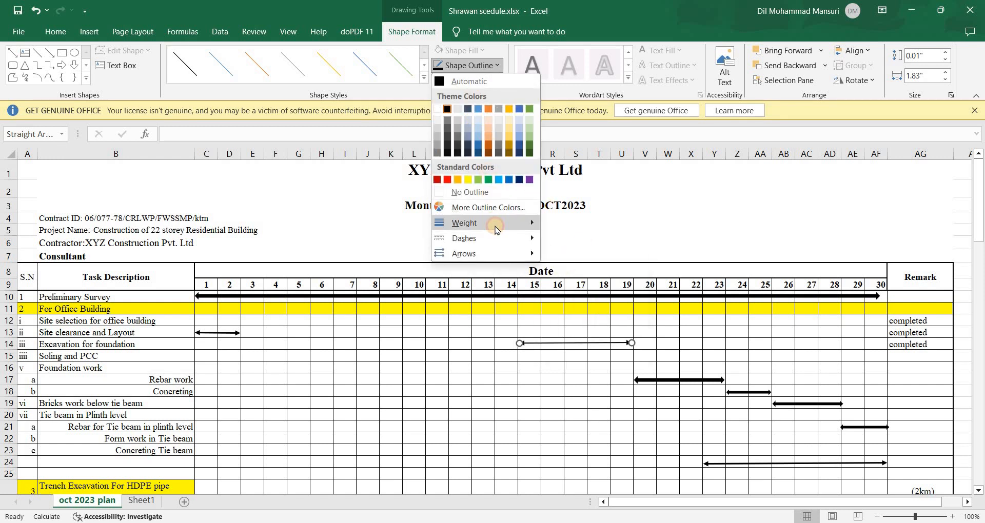
mouse_move(496, 229)
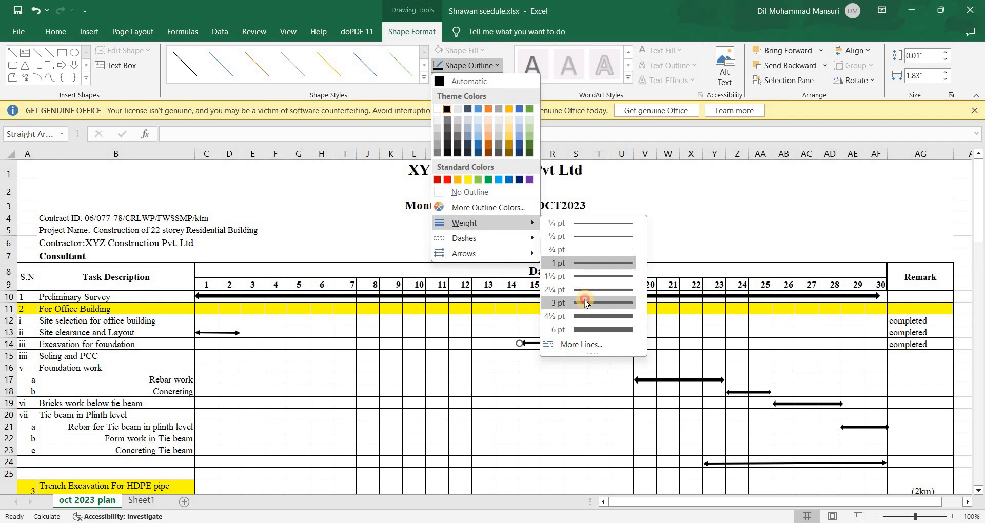
click(585, 299)
click(682, 355)
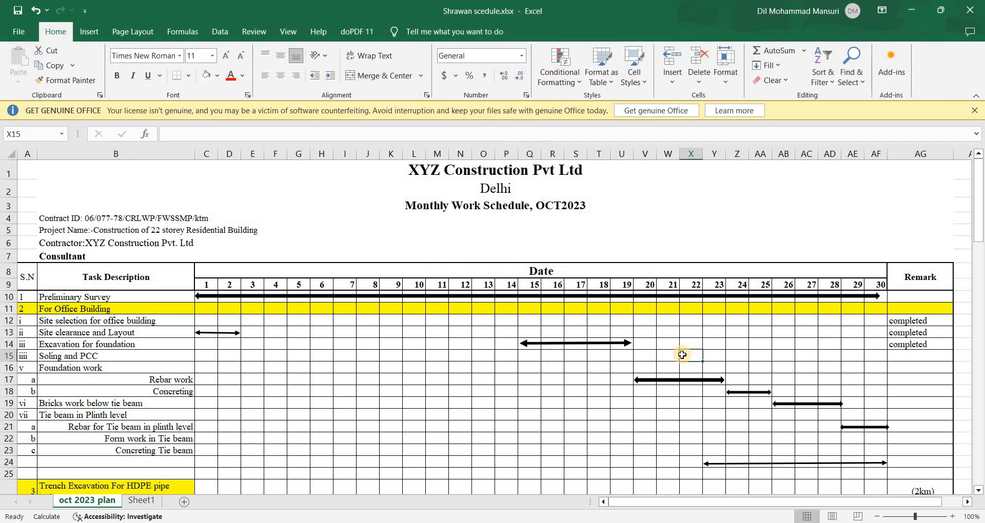
Select the Rebar work task under Foundation work and its arrow bar to inspect the date span.
click(570, 390)
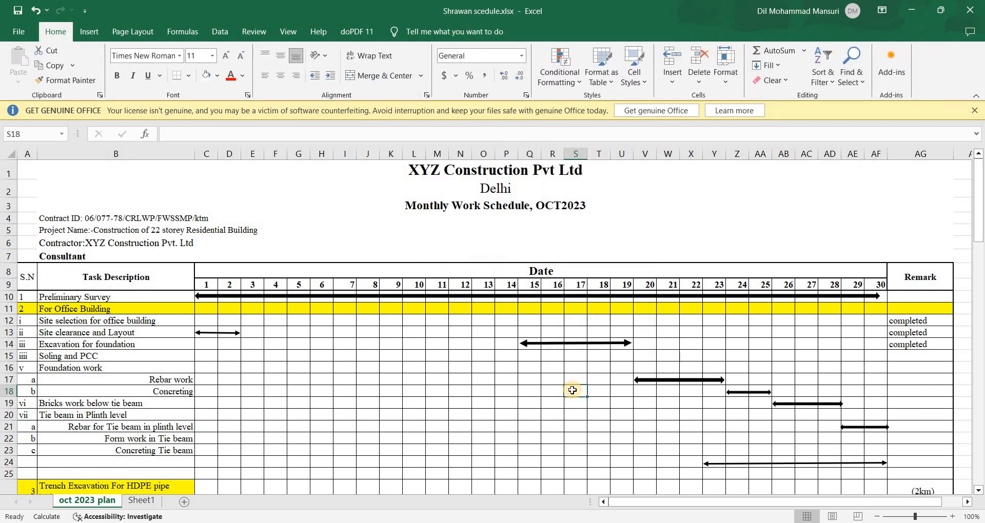
scroll(532, 362, down, 2)
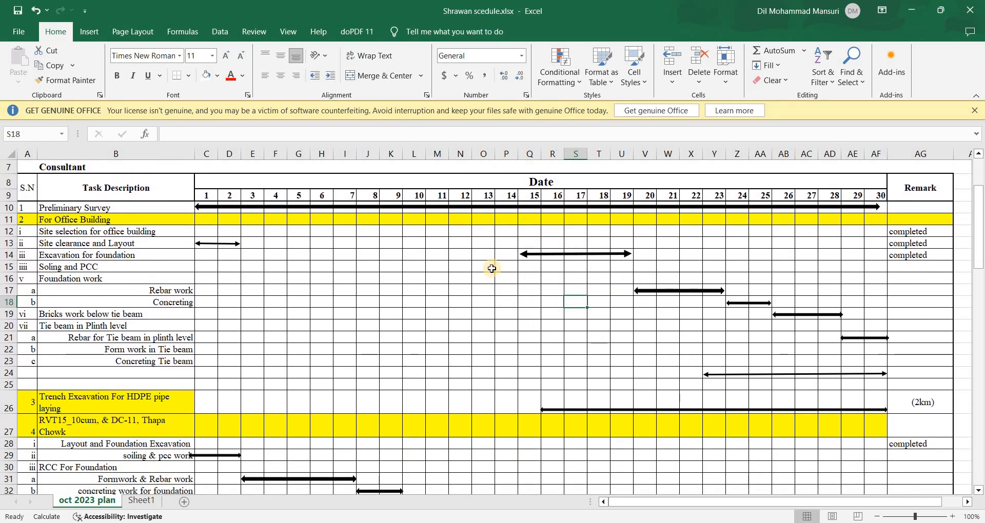
click(160, 291)
click(660, 291)
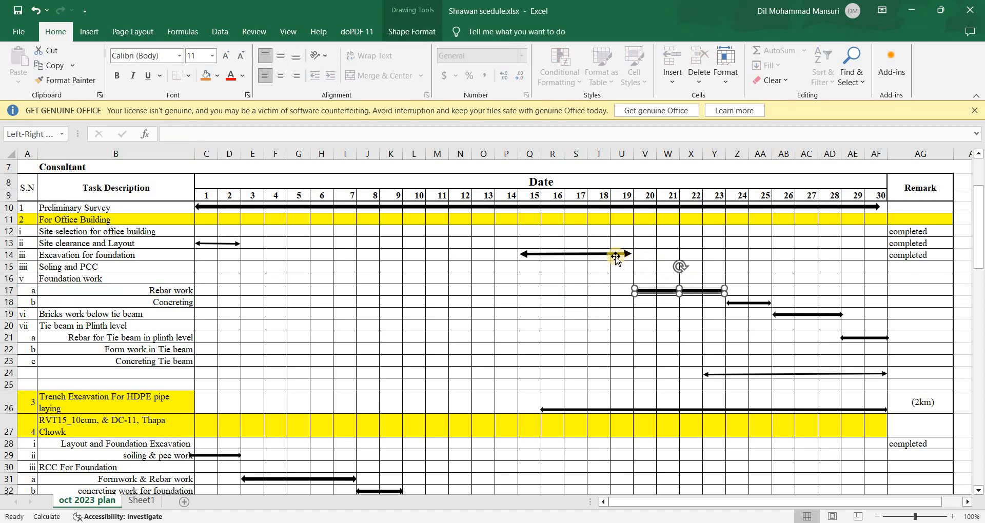
Select the duration arrows of Excavation for foundation and Rebar work in turn to compare their date spans.
click(609, 254)
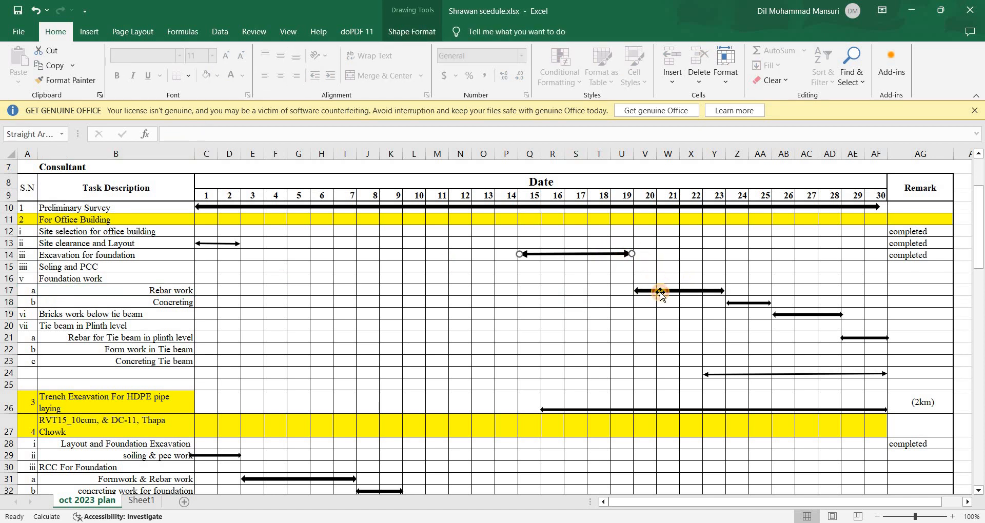
click(661, 292)
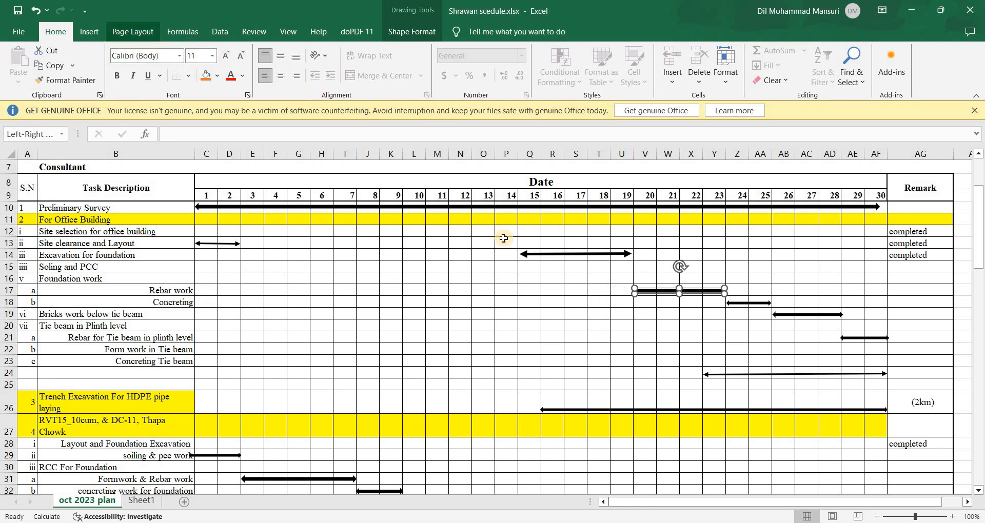
click(628, 349)
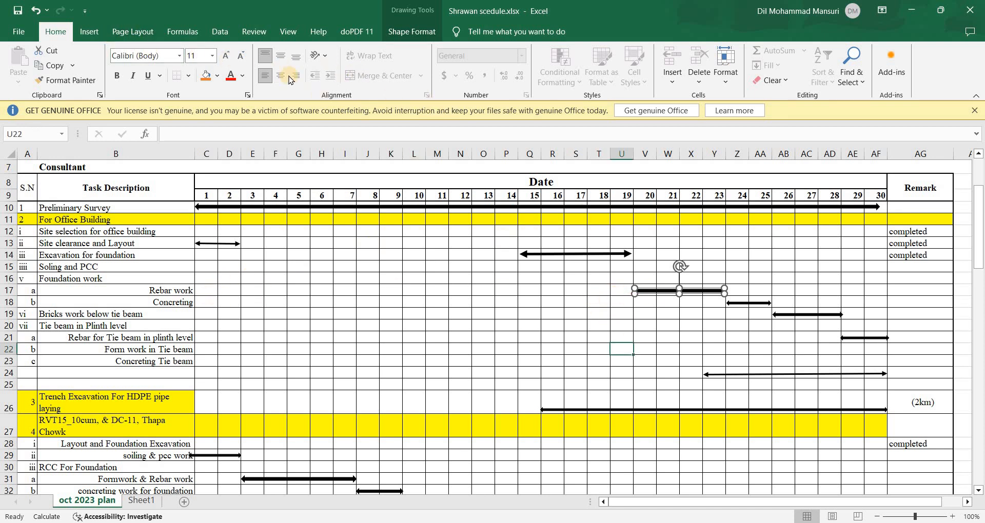
Draw a double-headed arrow line about 2.3 inches long in the Rebar work row under Foundation work, across days 9 to 14.
click(90, 38)
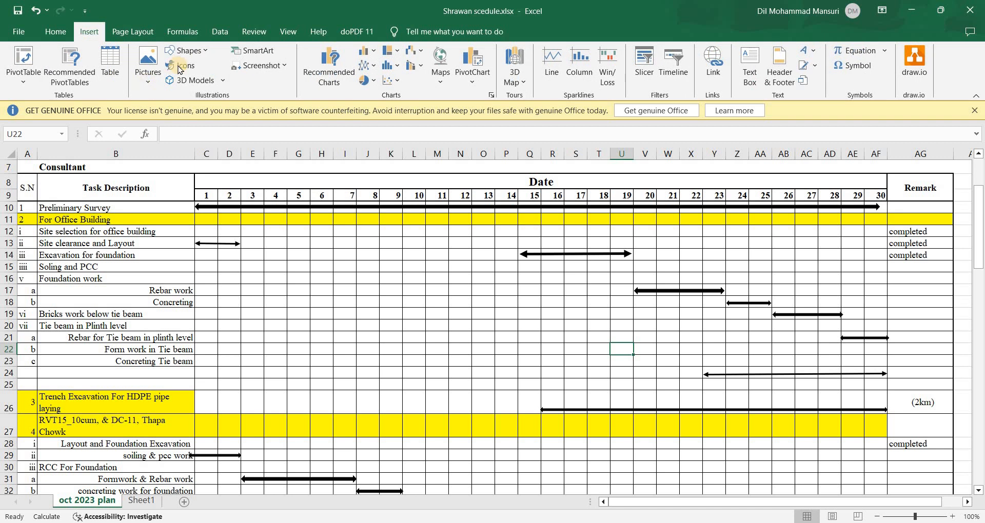
click(205, 58)
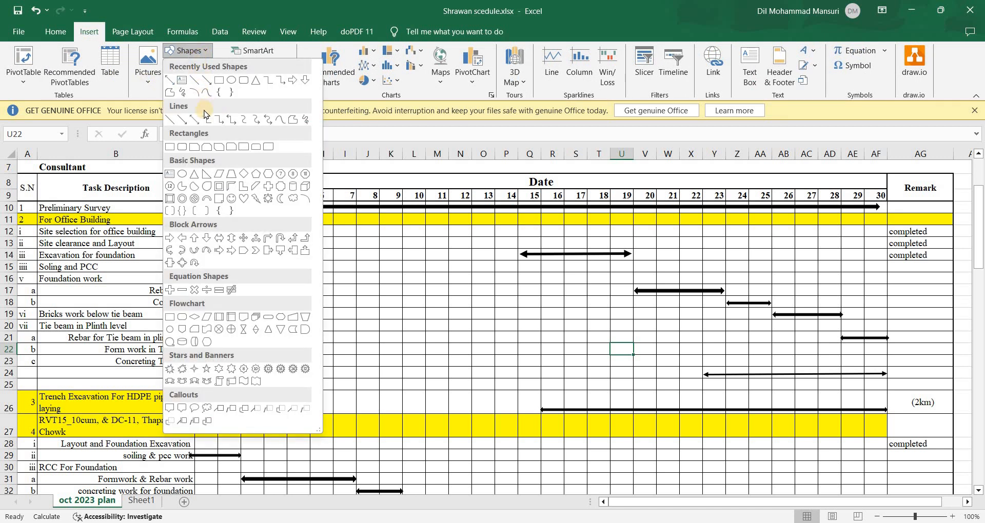
click(193, 122)
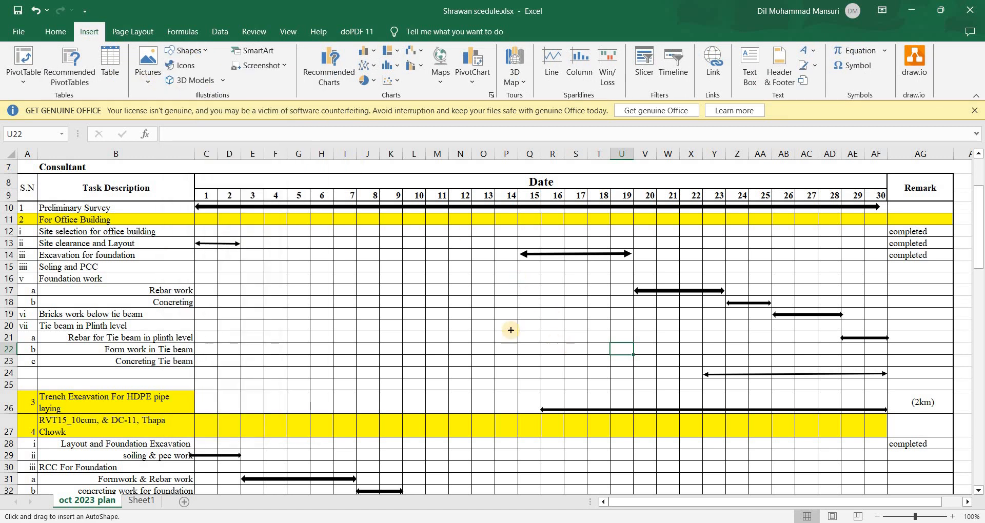
drag(381, 292, 520, 293)
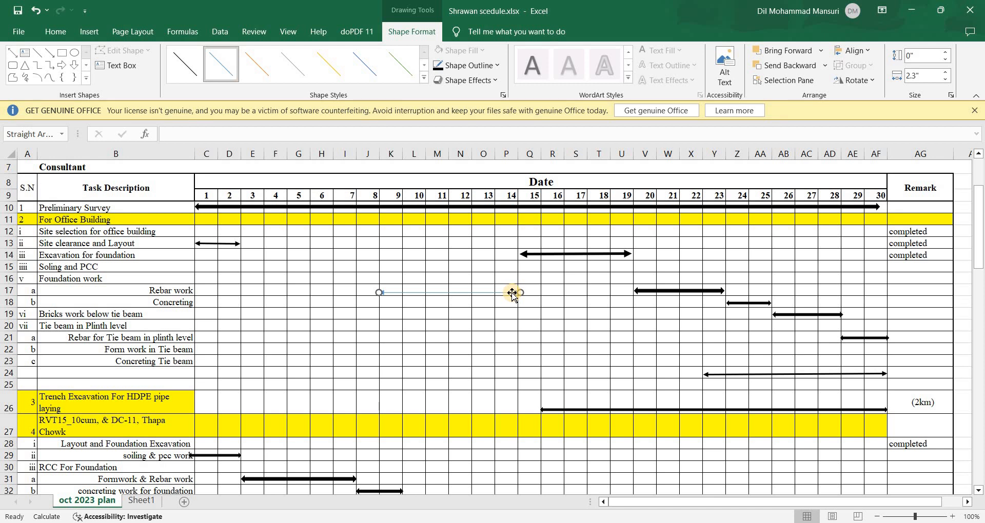
Give the new arrow in the Rebar work row a 2¼ pt weight and a black outline.
click(497, 65)
mouse_move(467, 224)
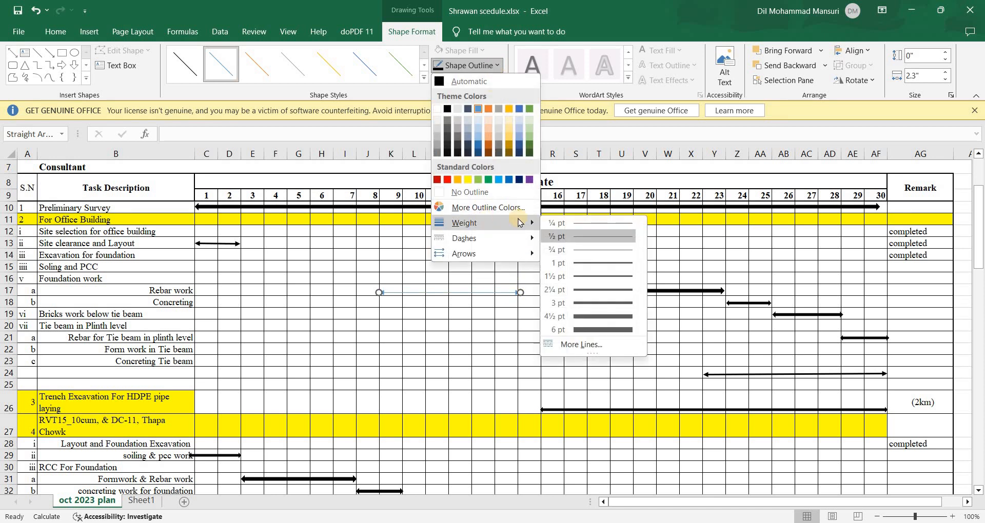
click(591, 289)
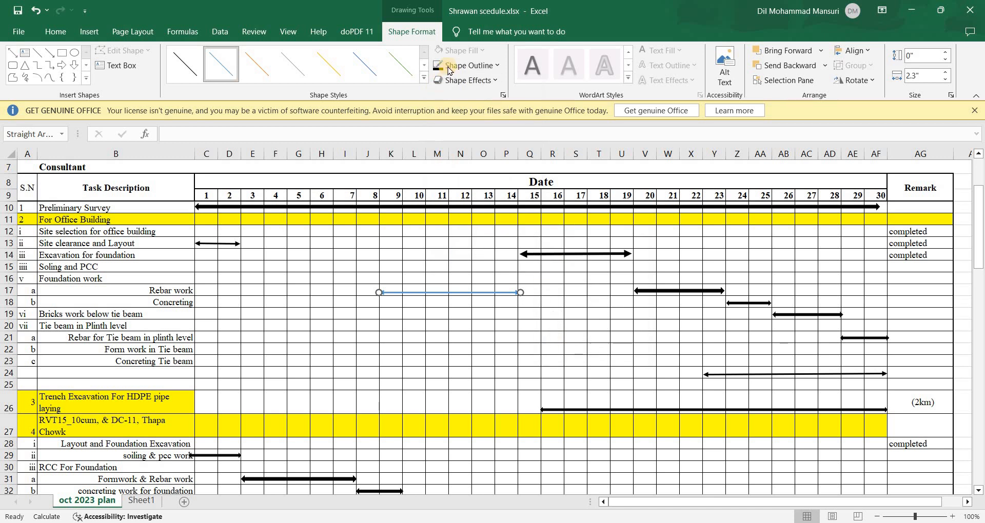
click(449, 69)
click(450, 106)
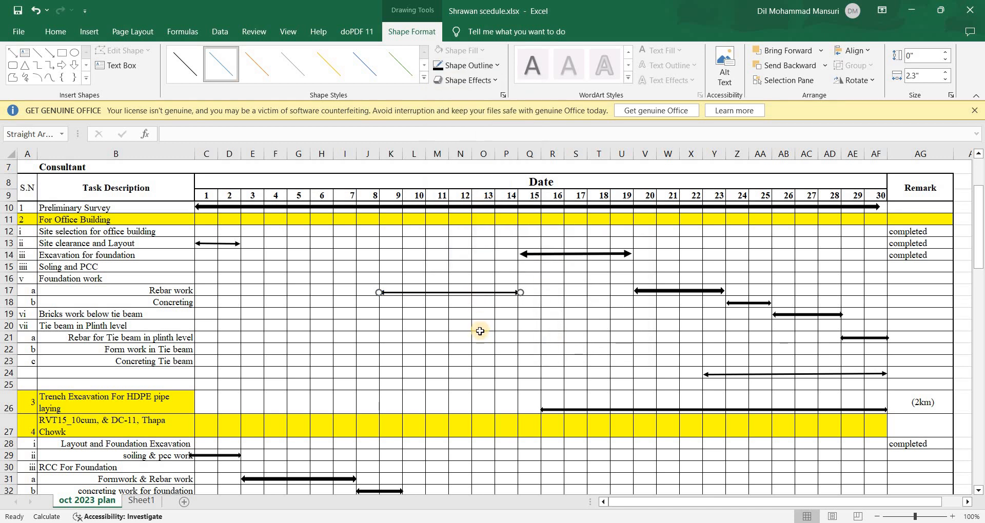
click(482, 330)
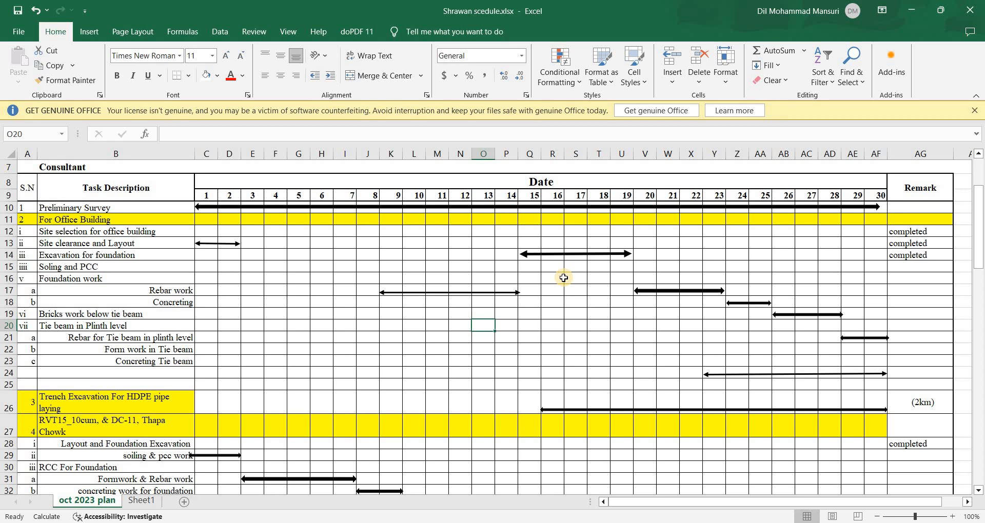
Review the task rows and their duration arrows from the schedule header down to the last pipe-laying items.
scroll(385, 311, up, 2)
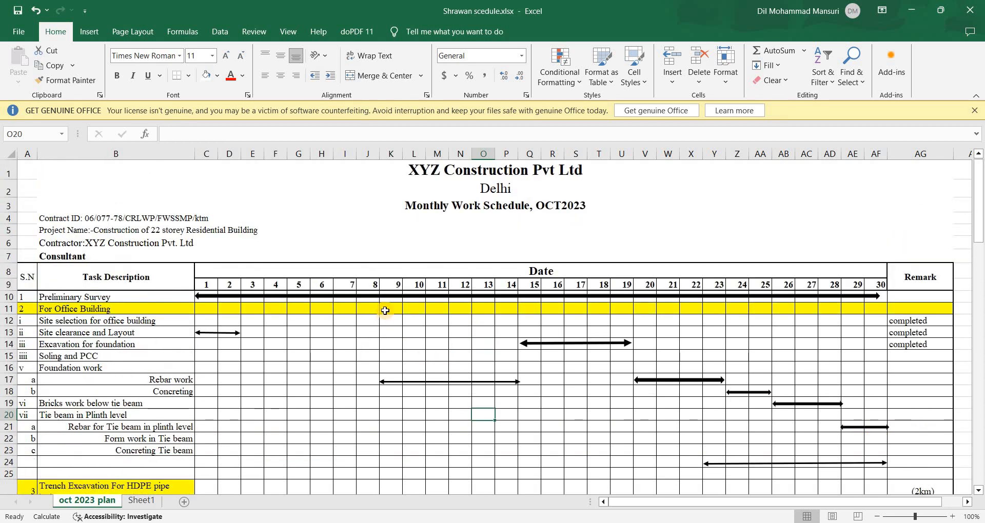
scroll(387, 313, down, 6)
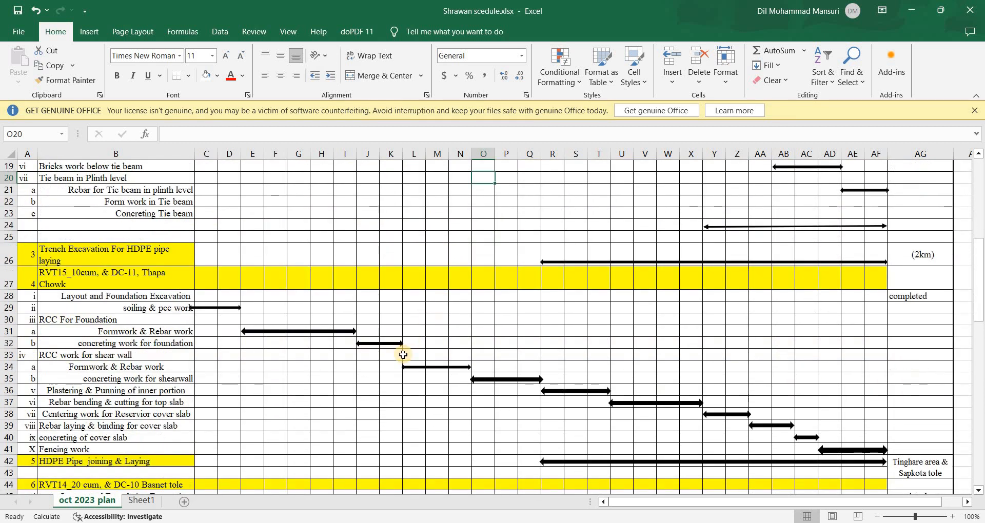
scroll(403, 356, down, 2)
scroll(168, 321, up, 7)
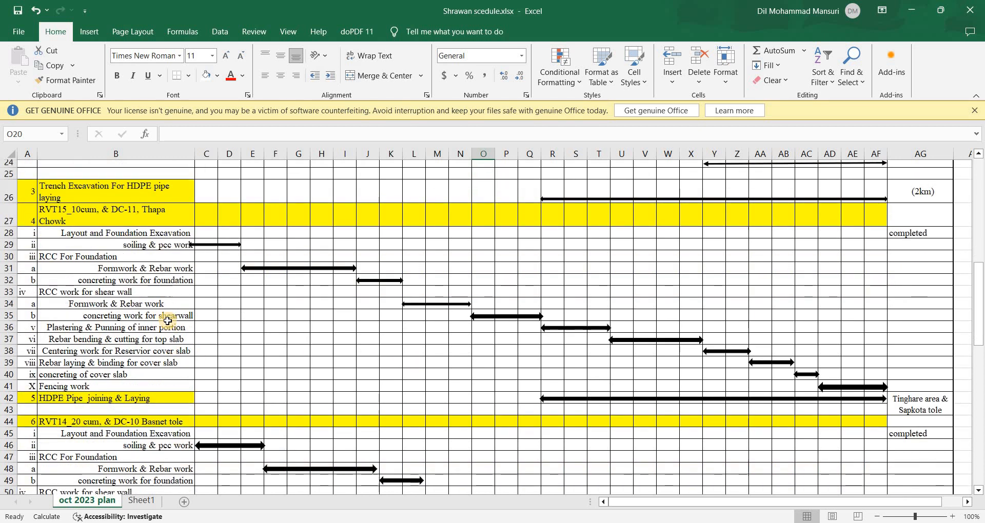
scroll(168, 321, up, 1)
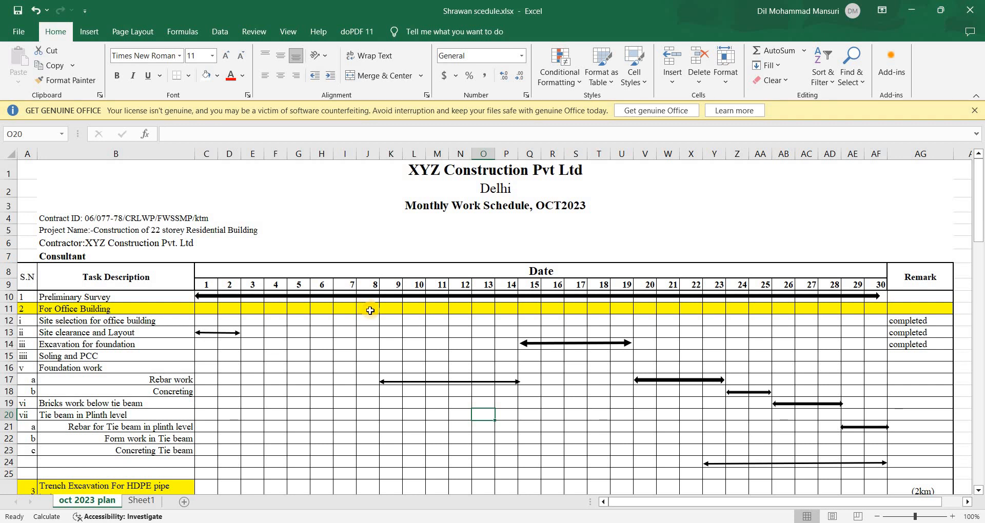
scroll(402, 297, down, 6)
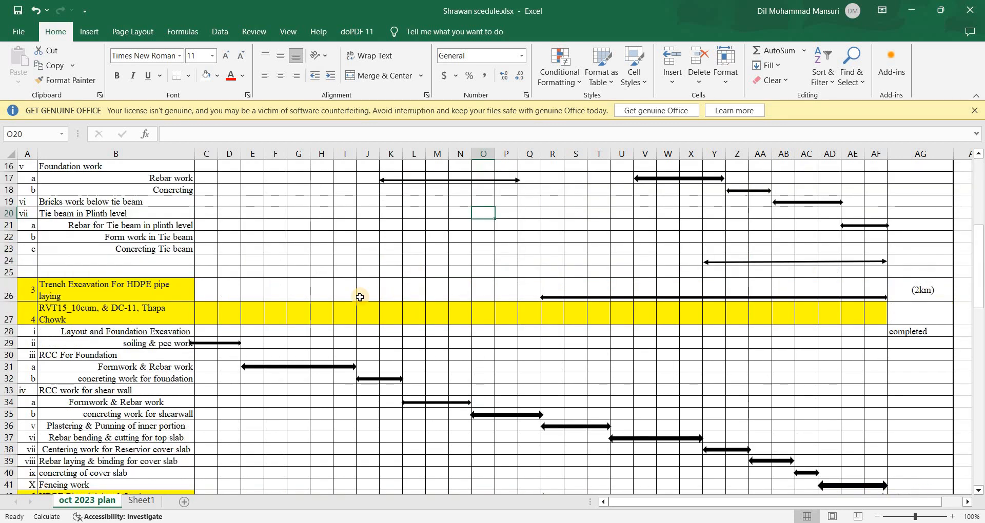
scroll(258, 358, up, 6)
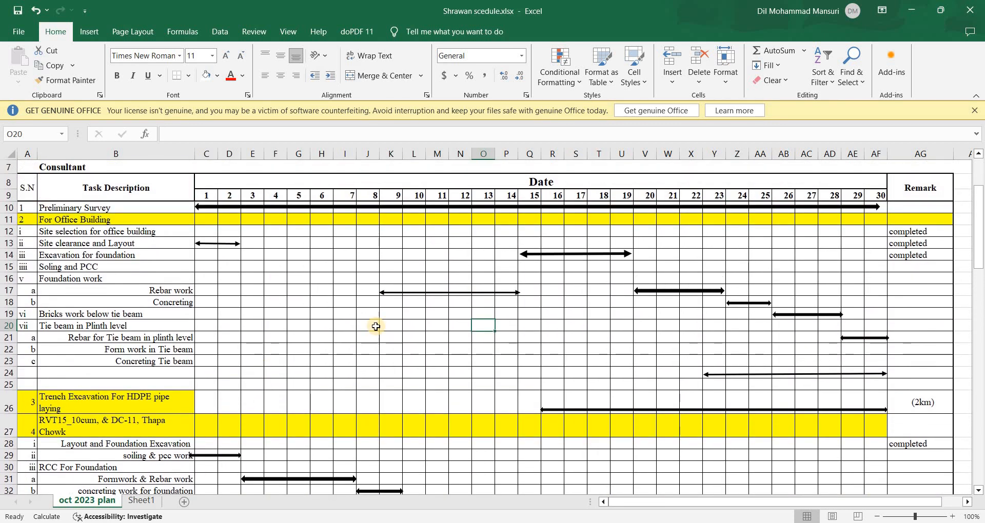
scroll(376, 326, down, 8)
scroll(424, 322, down, 6)
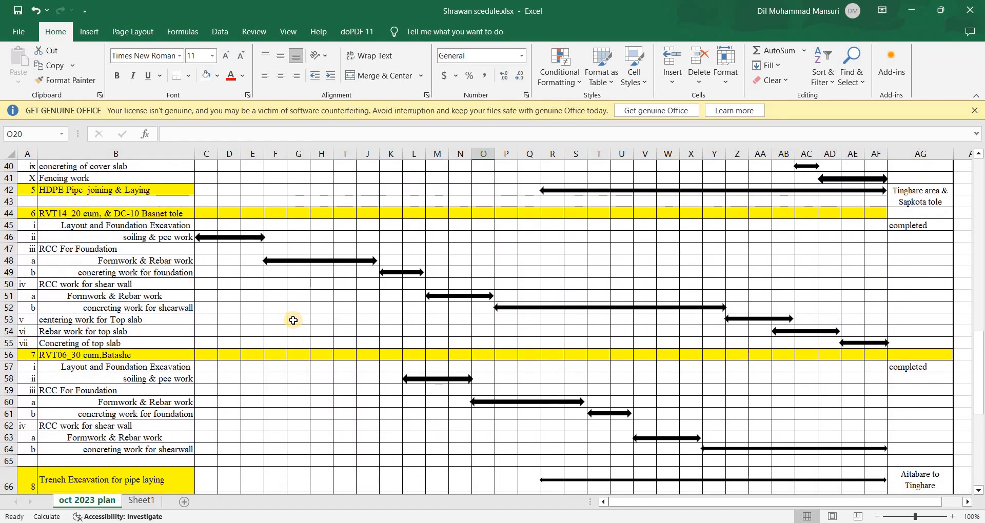
scroll(293, 320, down, 2)
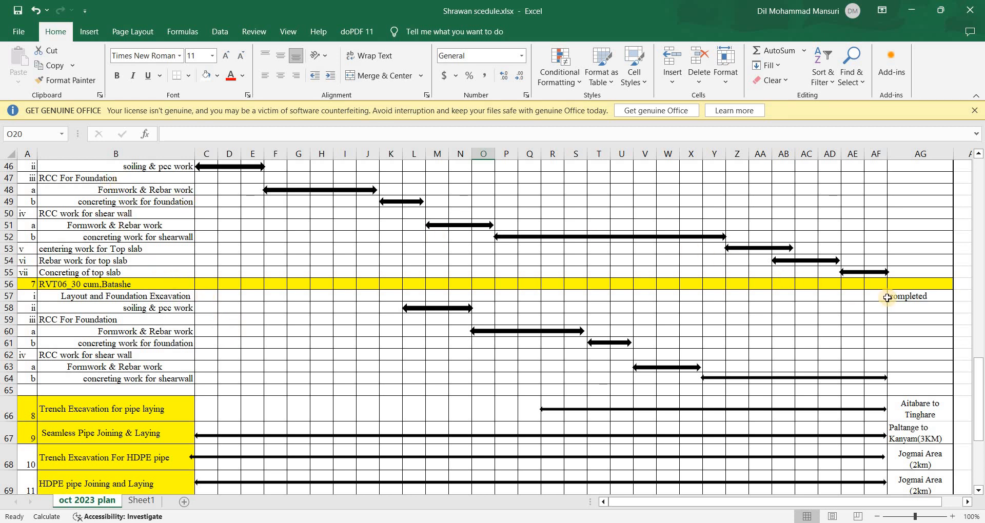
scroll(901, 280, up, 3)
scroll(903, 328, down, 7)
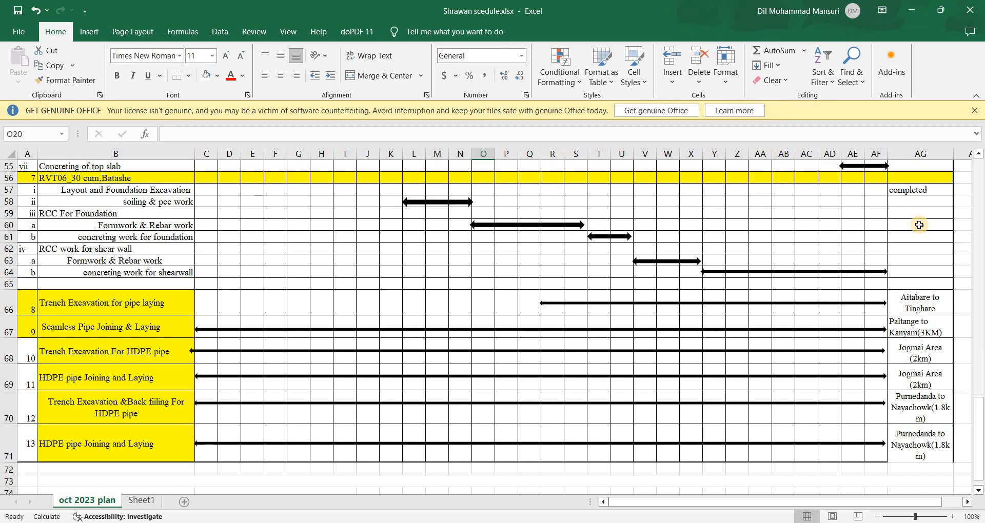
Examine the Remark entries for the trench excavation and pipe-laying tasks, items 8 to 13.
click(139, 308)
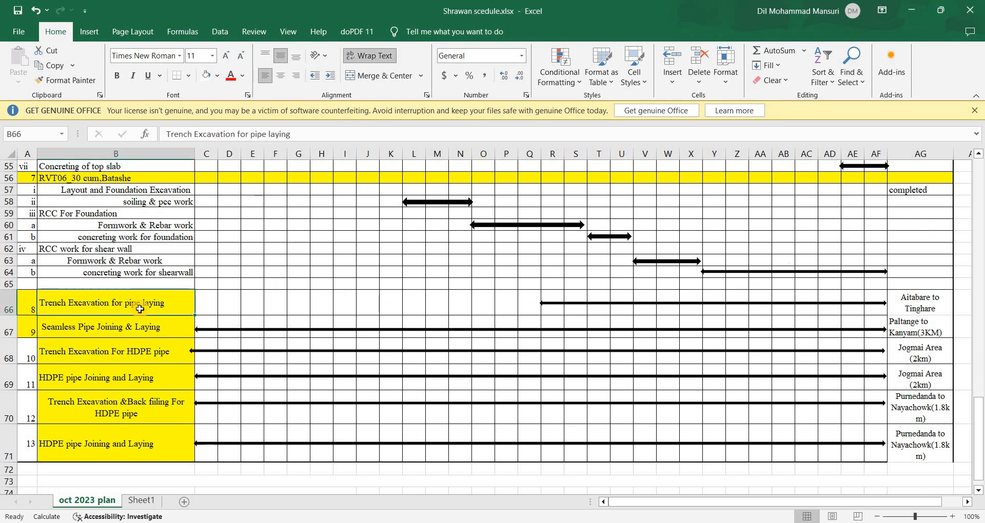
click(939, 306)
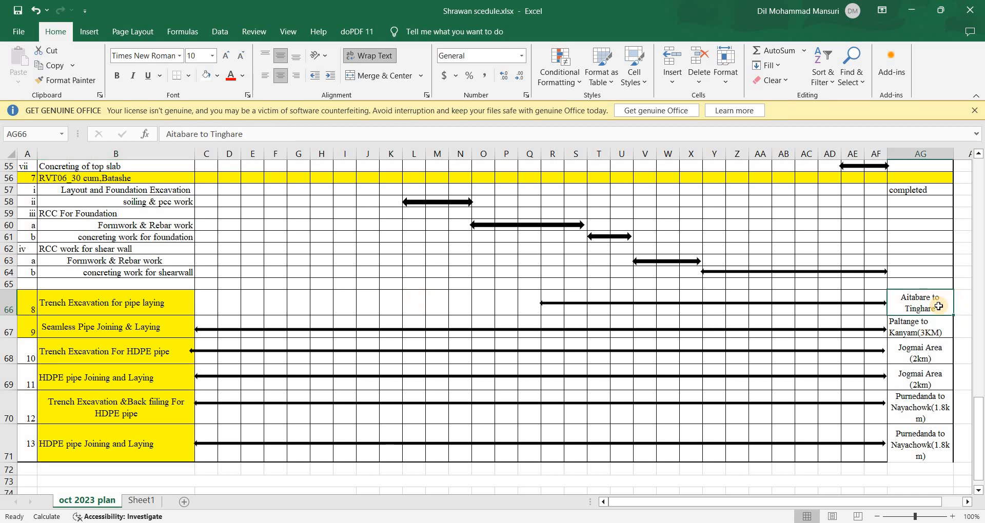
click(927, 333)
click(911, 361)
click(901, 382)
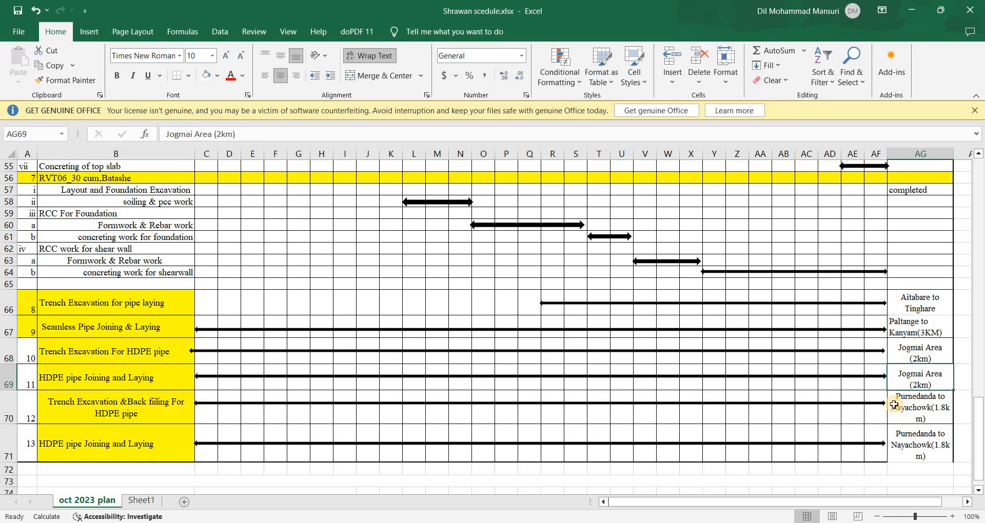
click(904, 418)
click(906, 446)
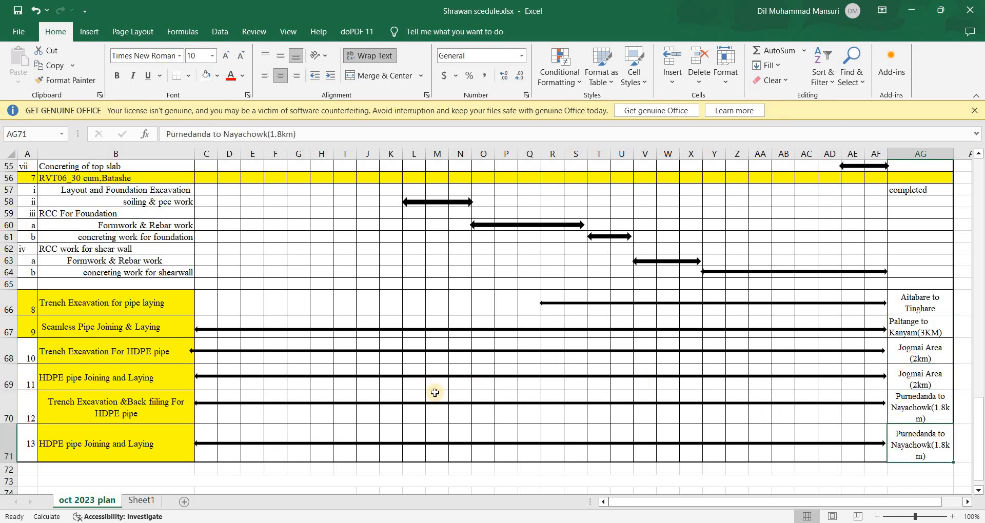
Compare the item 11 and 12 task descriptions with their Remark entries, and check the remark for item 13.
click(108, 381)
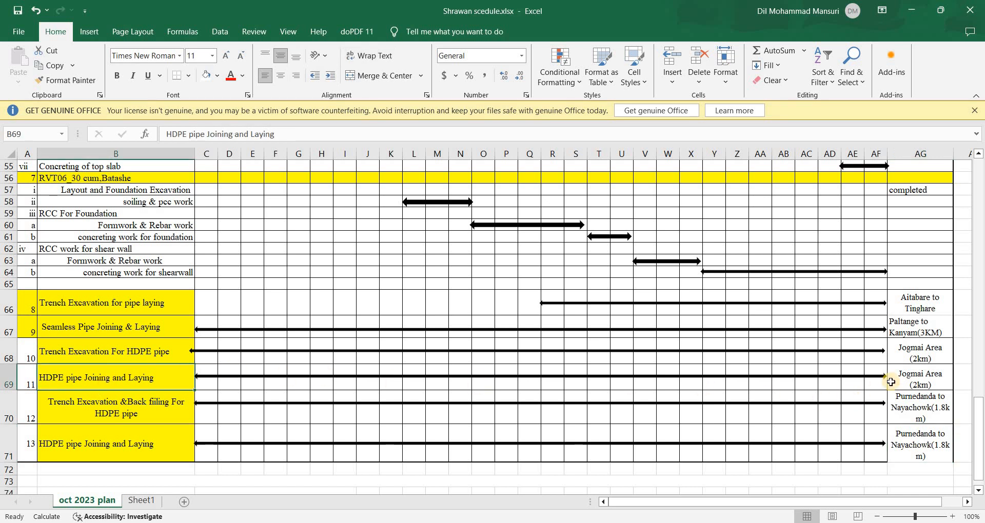
click(930, 384)
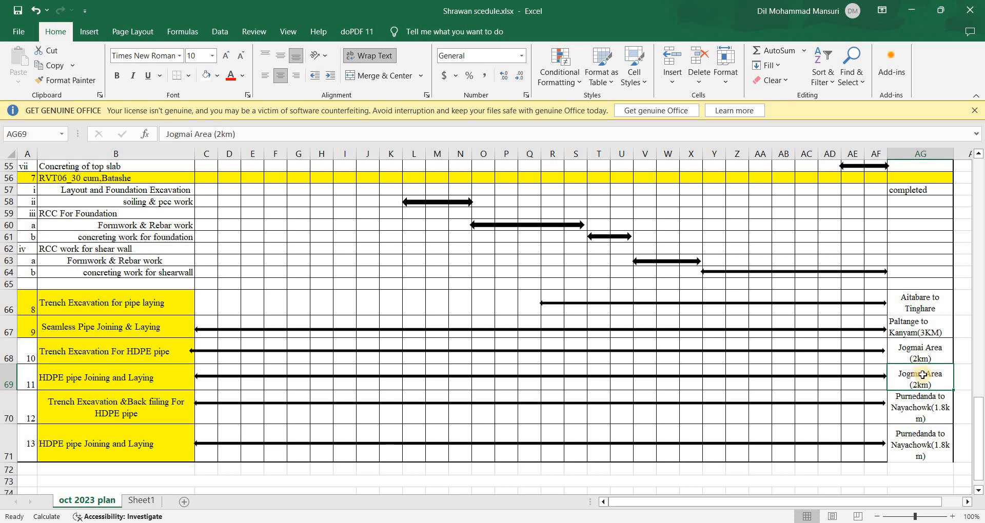
click(146, 410)
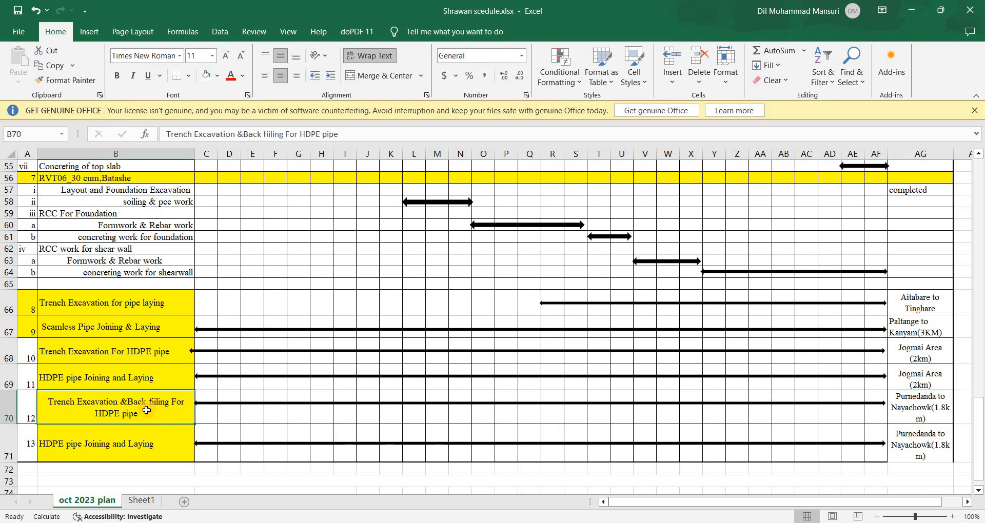
click(931, 412)
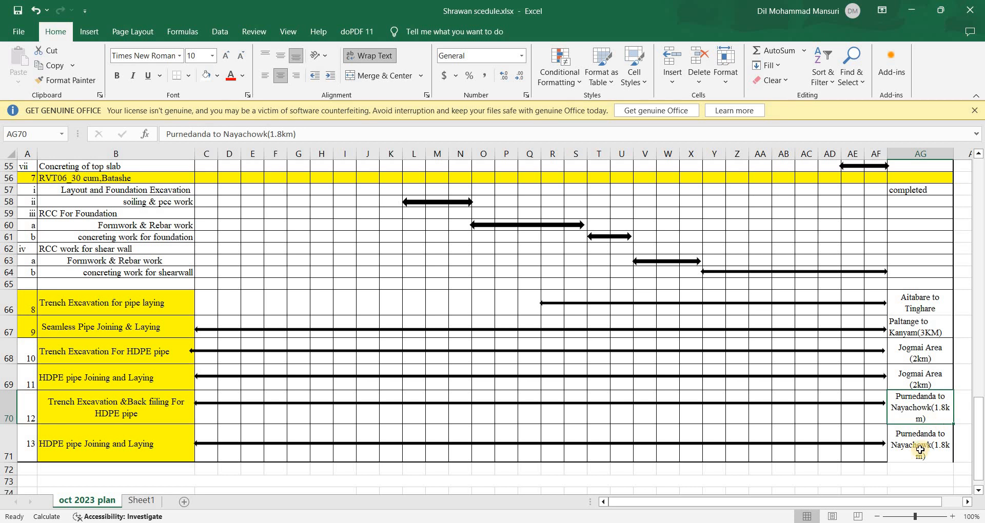
click(906, 434)
Look back over the whole schedule, from the header and office building tasks through the RVT reservoir sections.
scroll(504, 357, up, 15)
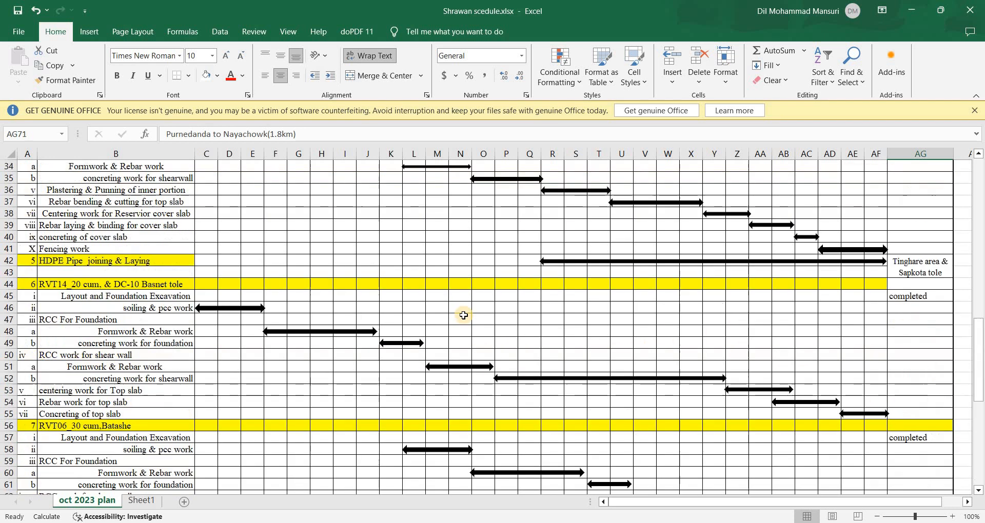
scroll(463, 315, up, 3)
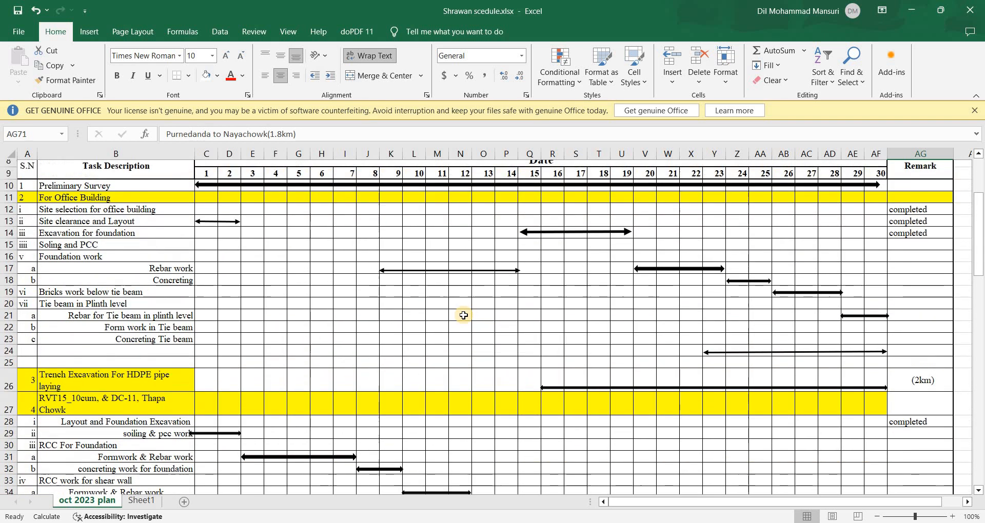
scroll(463, 315, down, 1)
scroll(463, 315, down, 3)
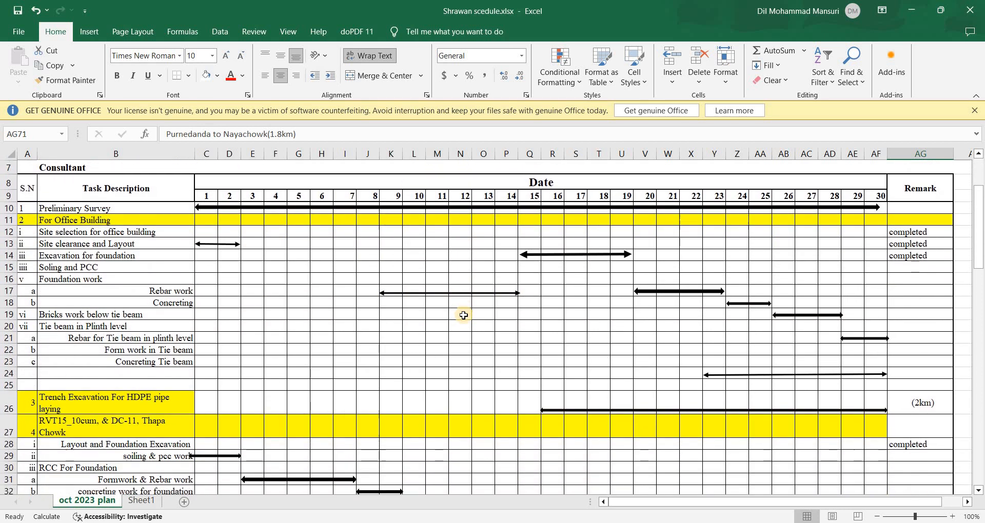
scroll(463, 314, down, 5)
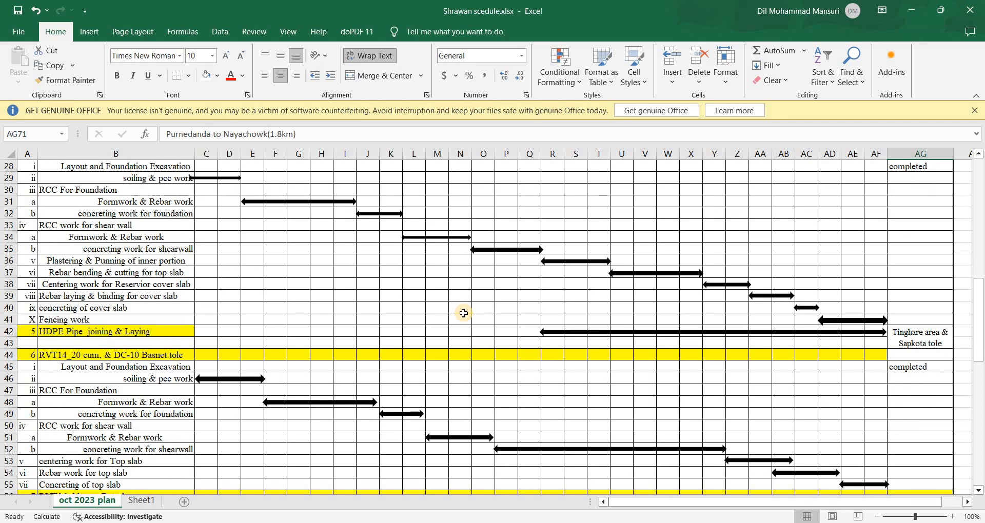
scroll(464, 314, down, 1)
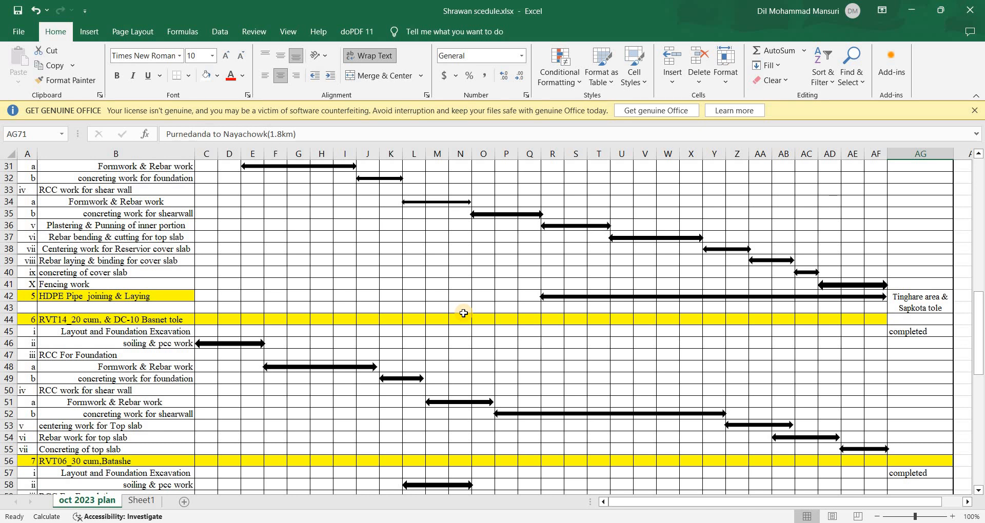
scroll(464, 314, up, 10)
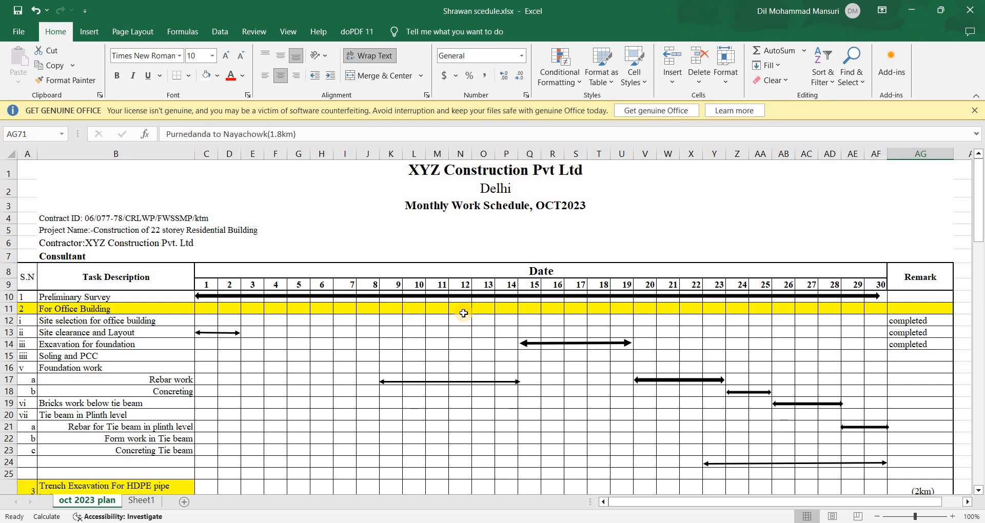
scroll(464, 313, down, 4)
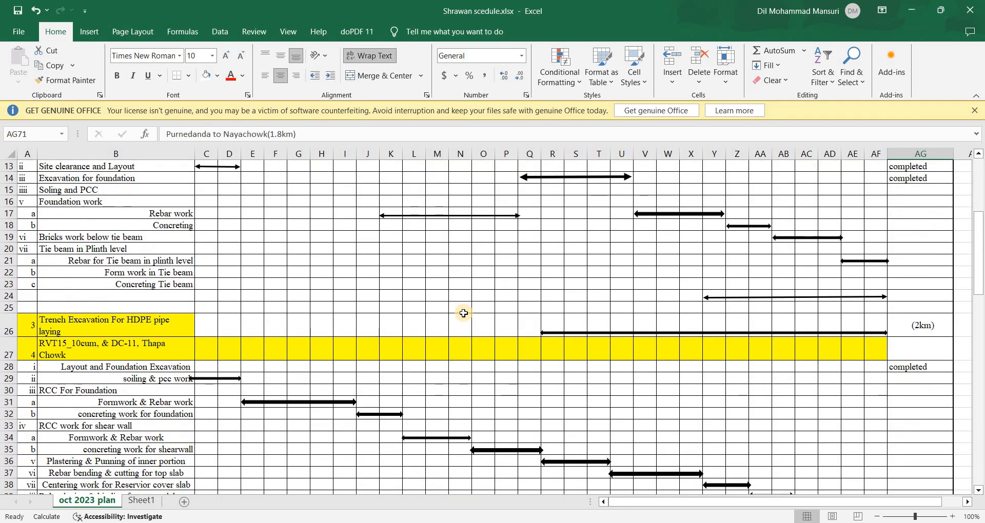
scroll(463, 313, down, 3)
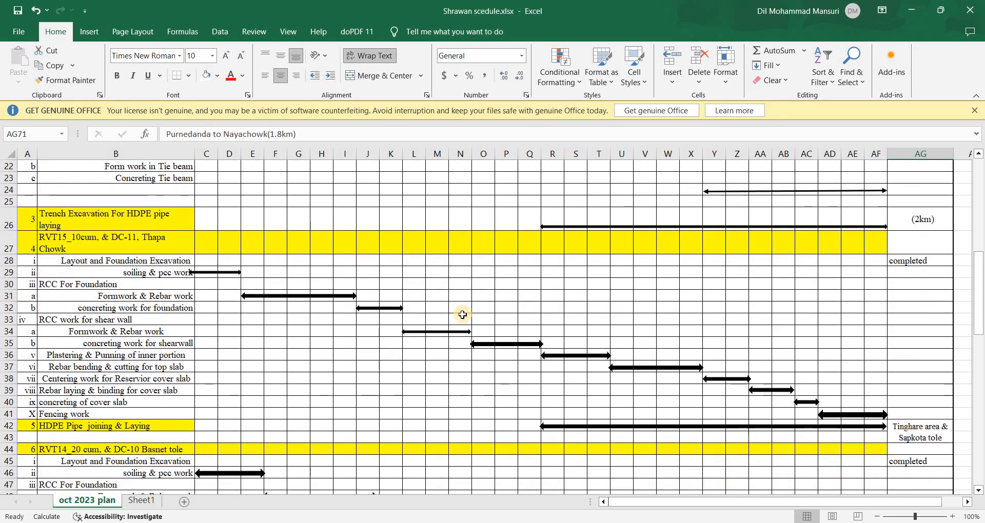